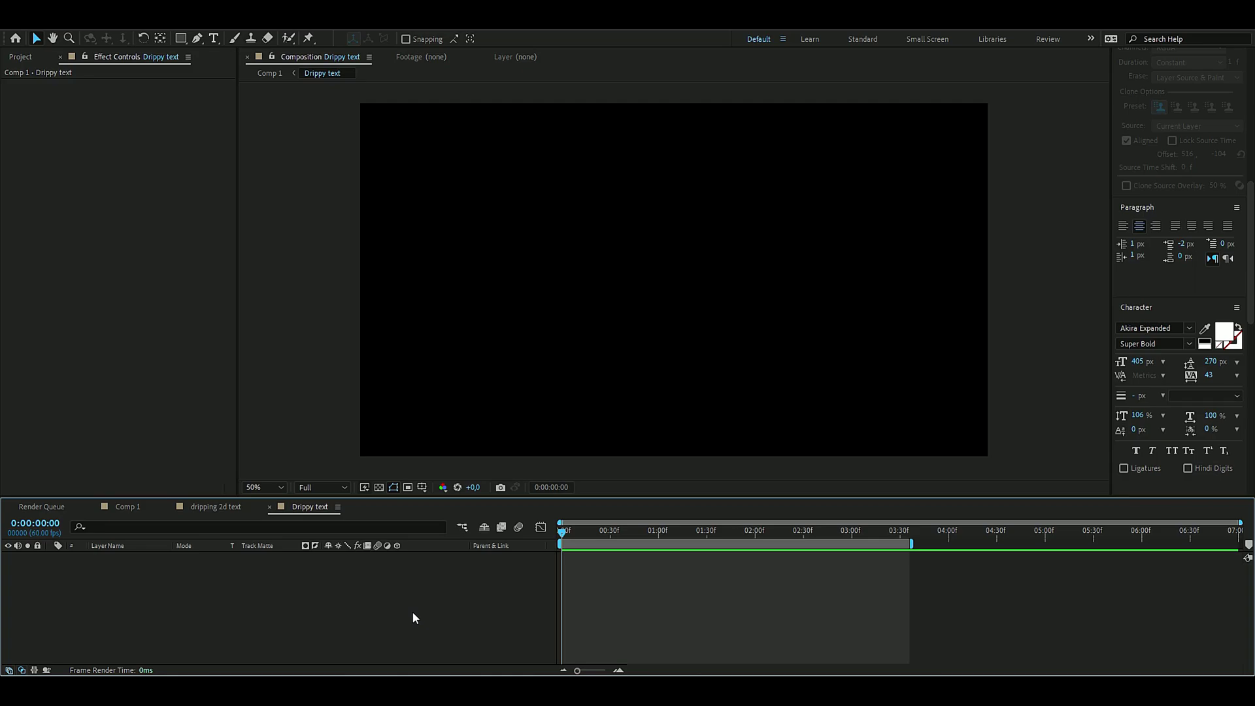
Add a paragraph text layer reading "DRIP" in a text box covering most of the composition
{"action": "left_click", "coordinate": [216, 37]}
{"action": "left_click_drag", "start_coordinate": [378, 127], "coordinate": [955, 436]}
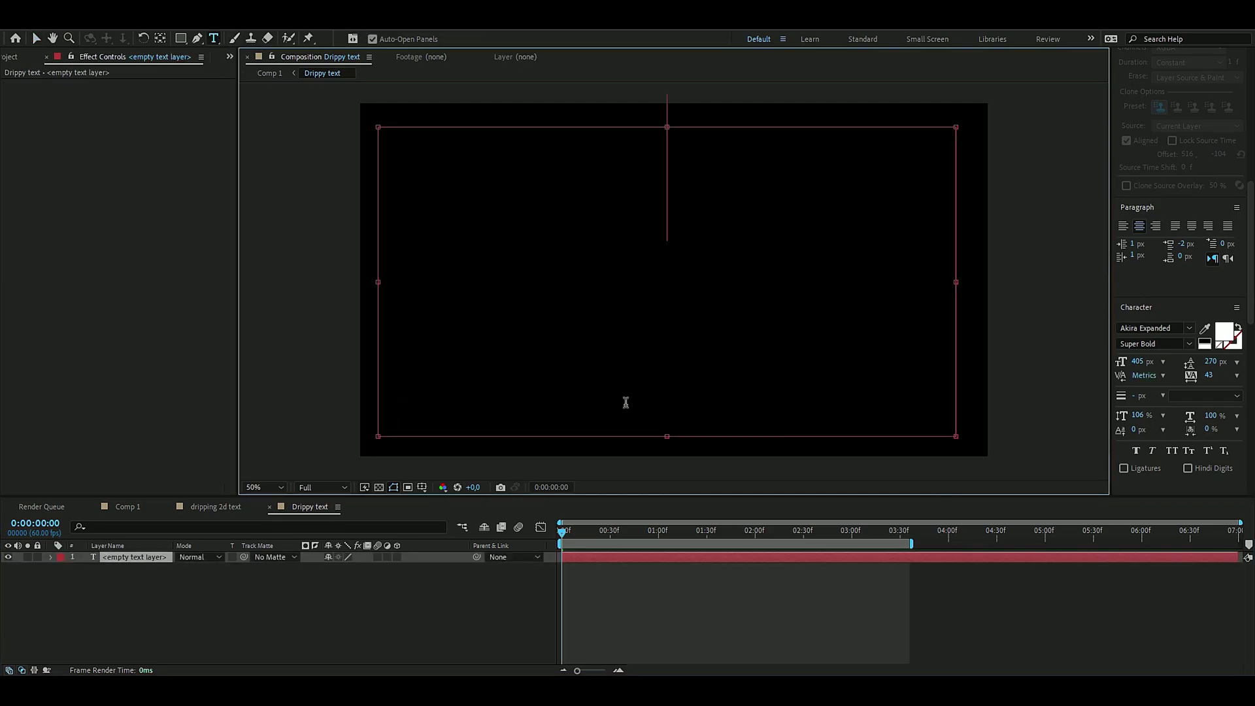
{"action": "type", "text": "DRIP"}
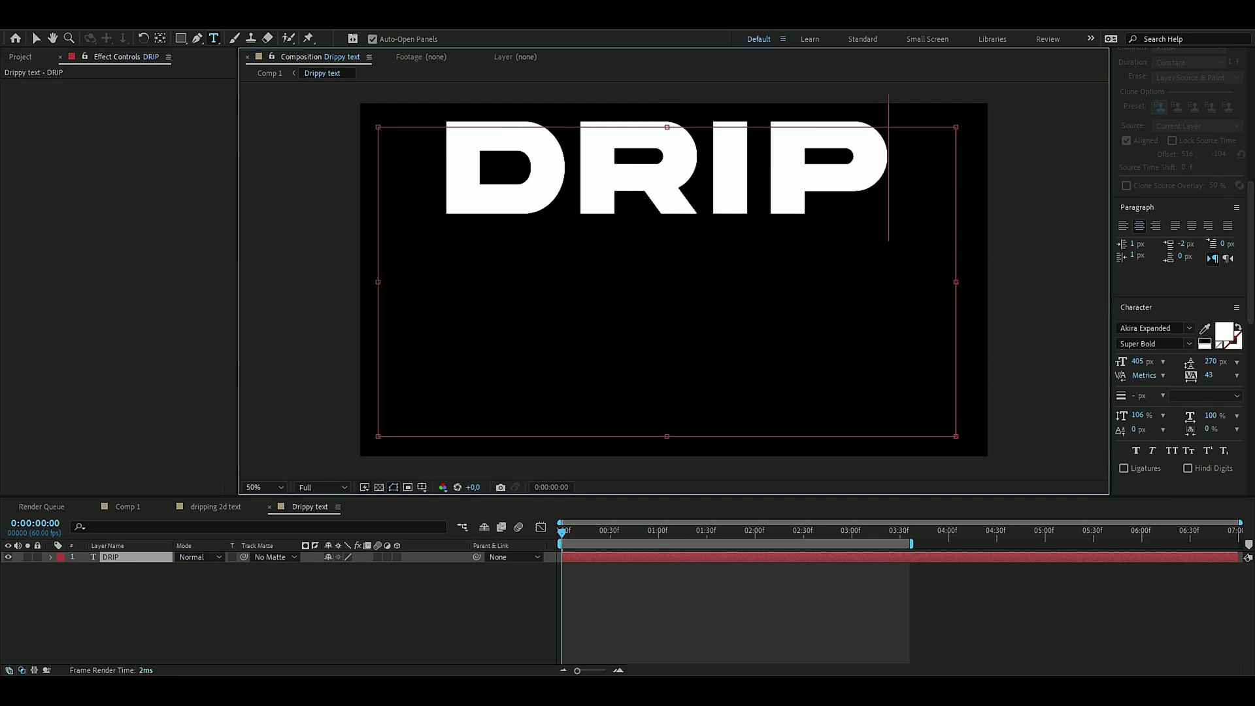
Centre the DRIP text layer horizontally and vertically in the composition and return to the Selection tool
{"action": "scroll", "coordinate": [1147, 296], "scroll_direction": "up", "scroll_amount": 10}
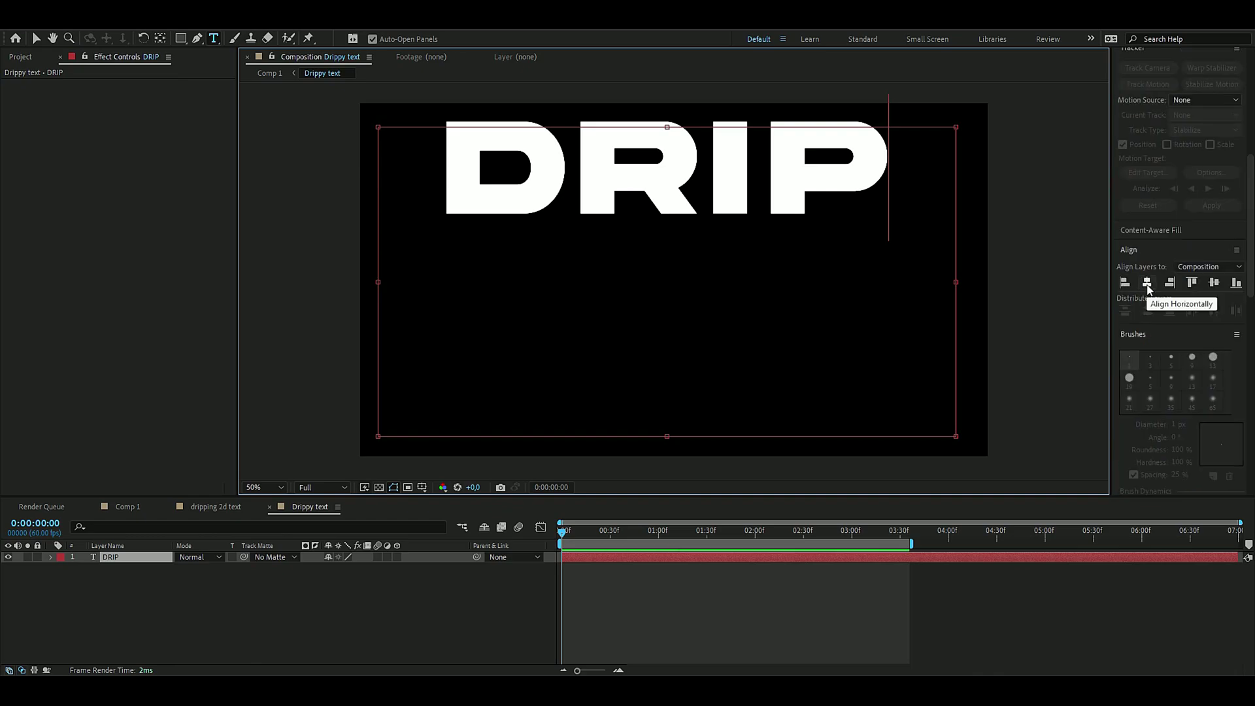
{"action": "left_click", "coordinate": [1147, 282]}
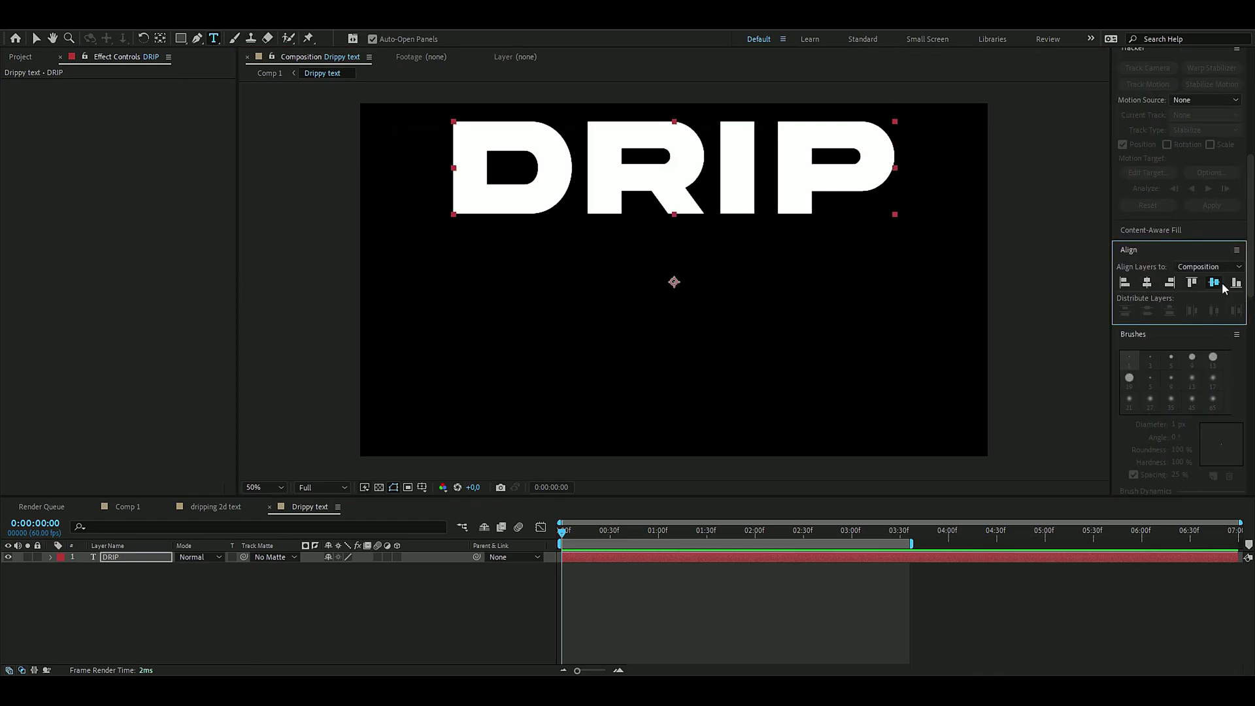
{"action": "left_click", "coordinate": [1214, 282]}
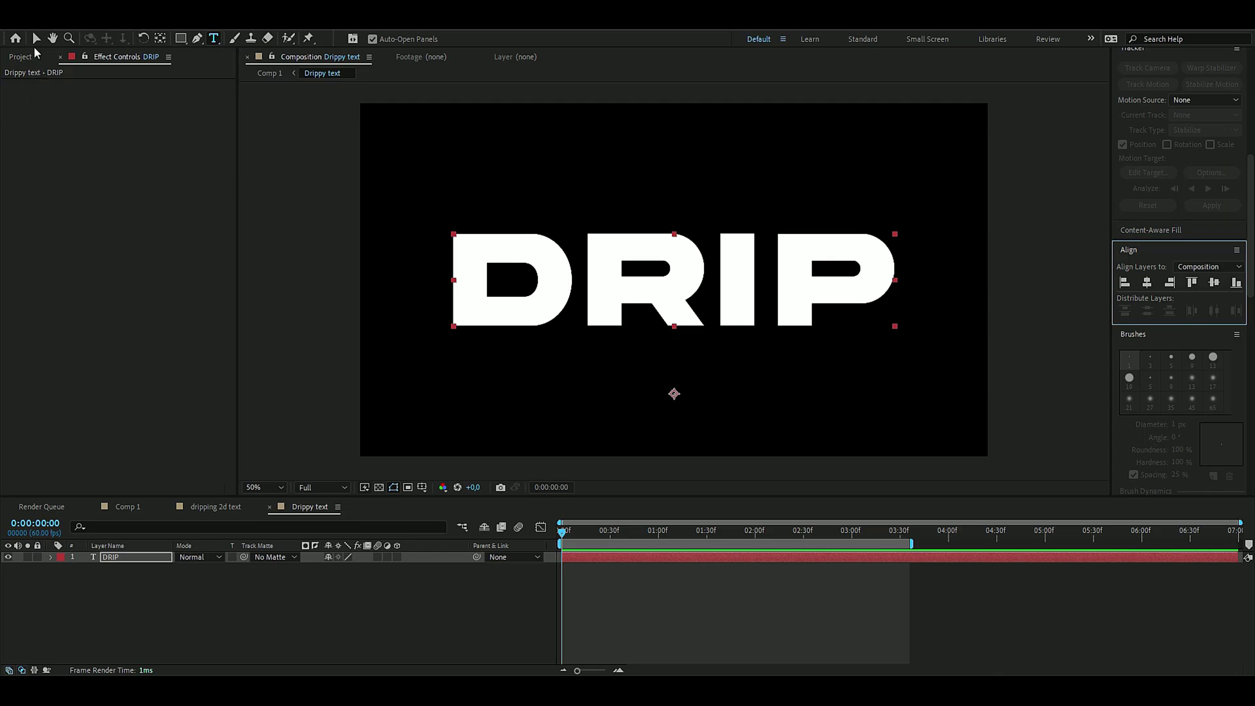
{"action": "left_click", "coordinate": [35, 39]}
Apply the CC Smear effect to the DRIP text layer
{"action": "key", "text": "ctrl+space"}
{"action": "key", "text": "Escape"}
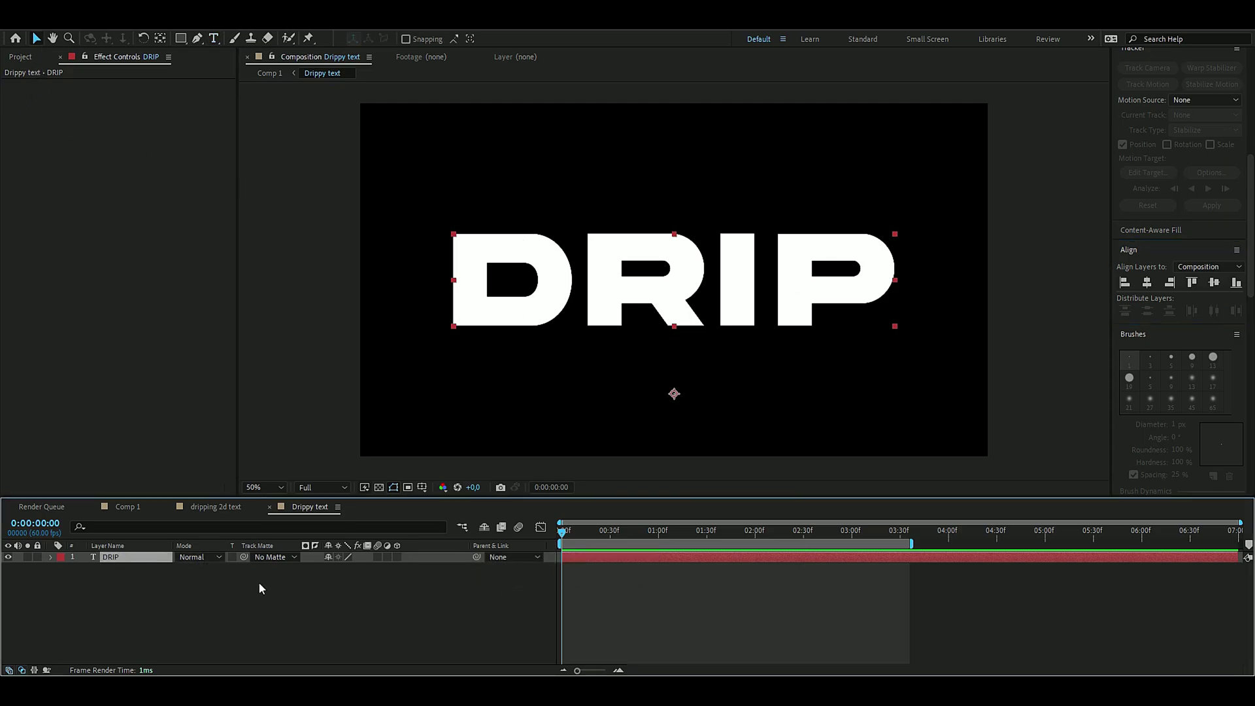
{"action": "key", "text": "ctrl+space"}
{"action": "type", "text": "cc smear"}
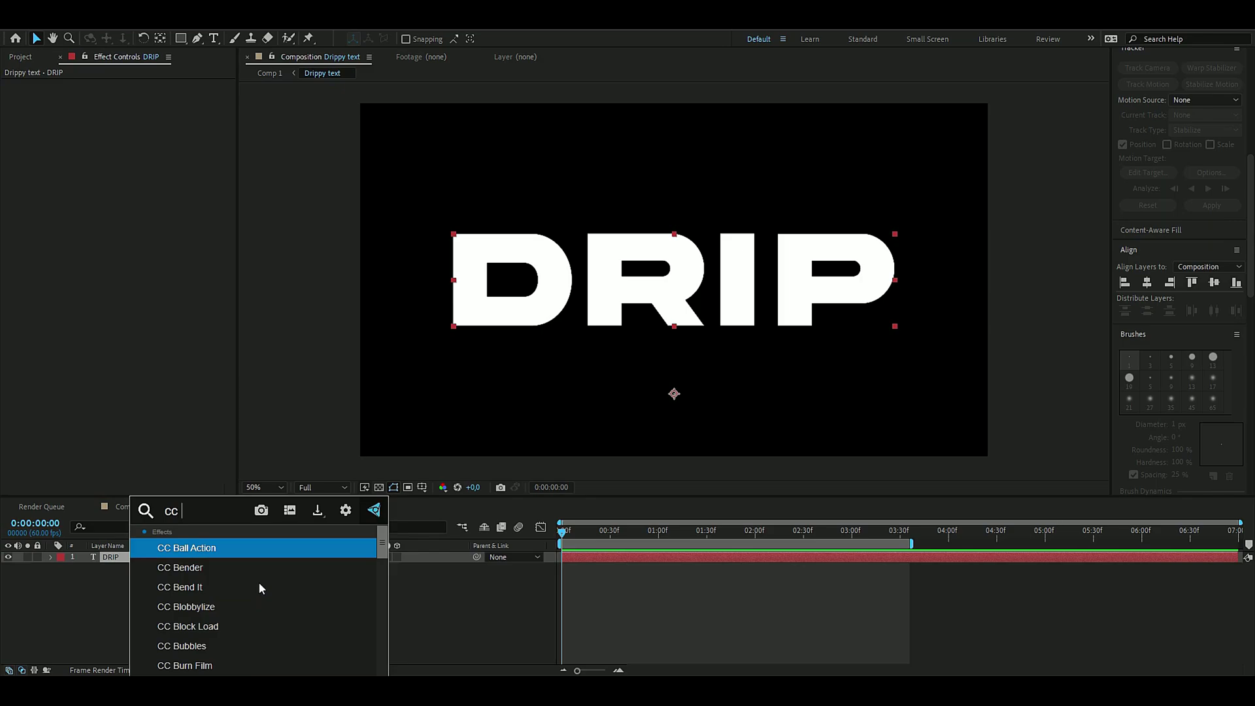
{"action": "key", "text": "Return"}
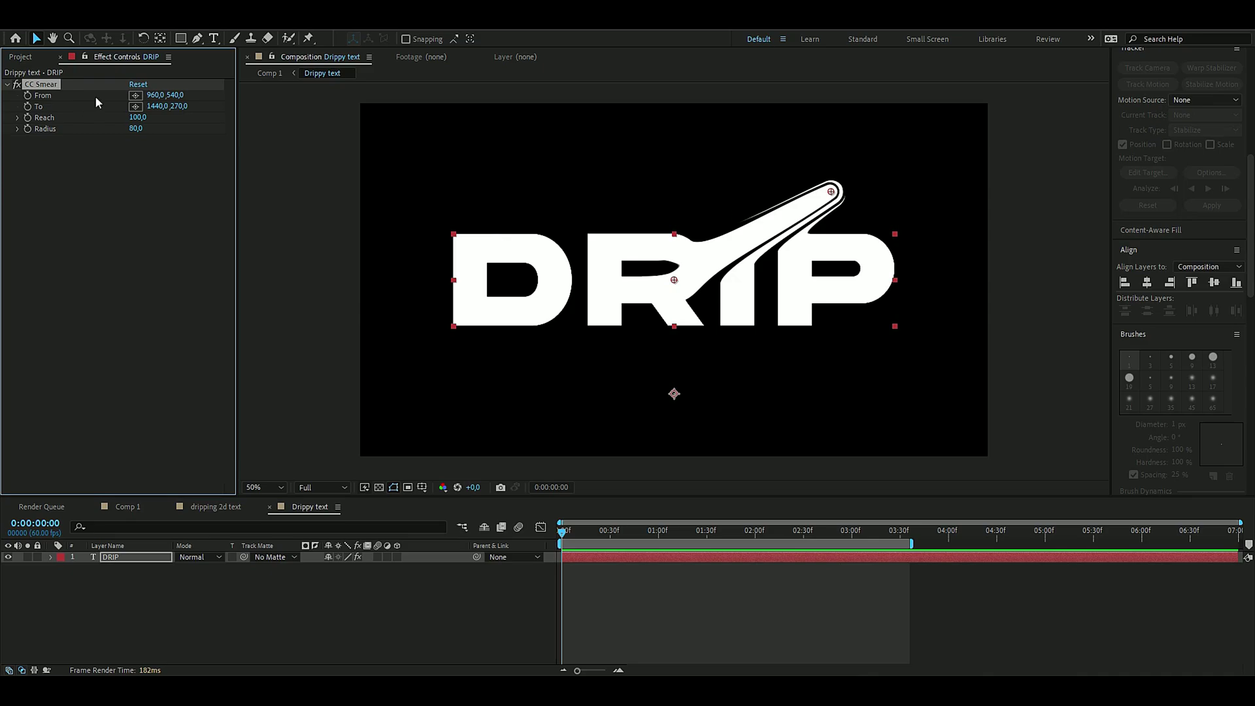
Place the smear's From point at 1328, 646 on the P's lower stem and its To point at 1336, 1110 below the frame
{"action": "left_click", "coordinate": [137, 96]}
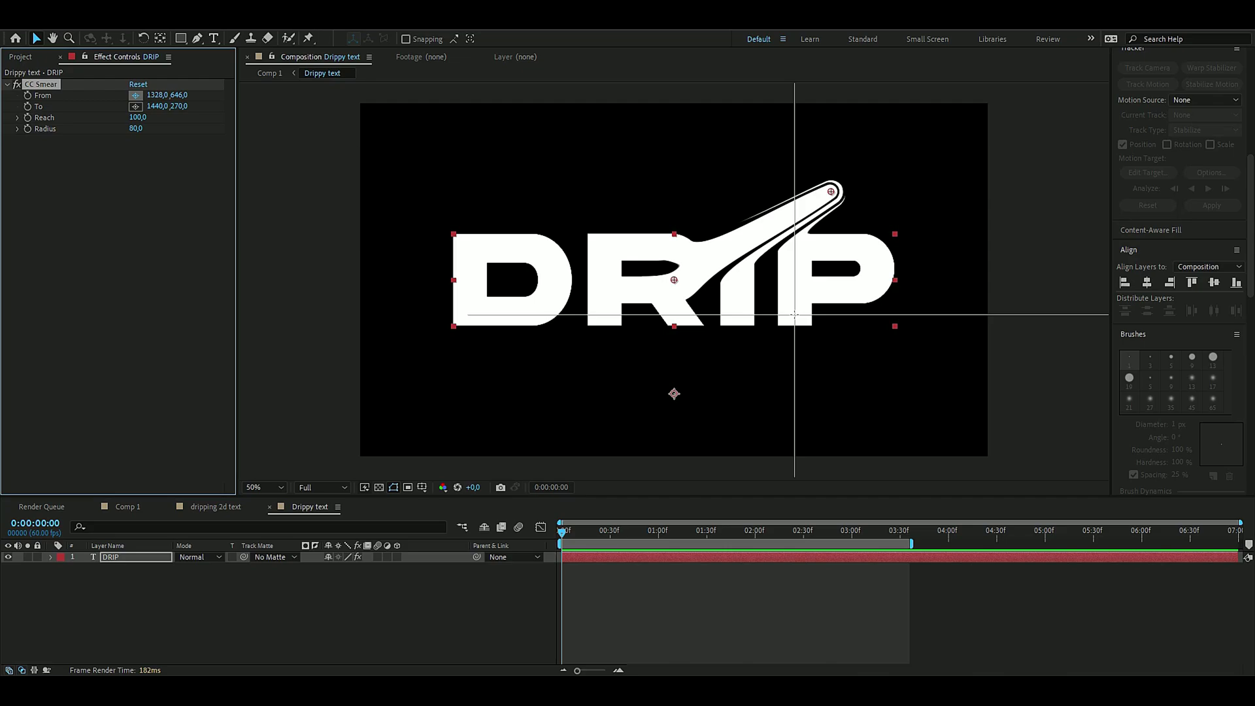
{"action": "left_click", "coordinate": [794, 315]}
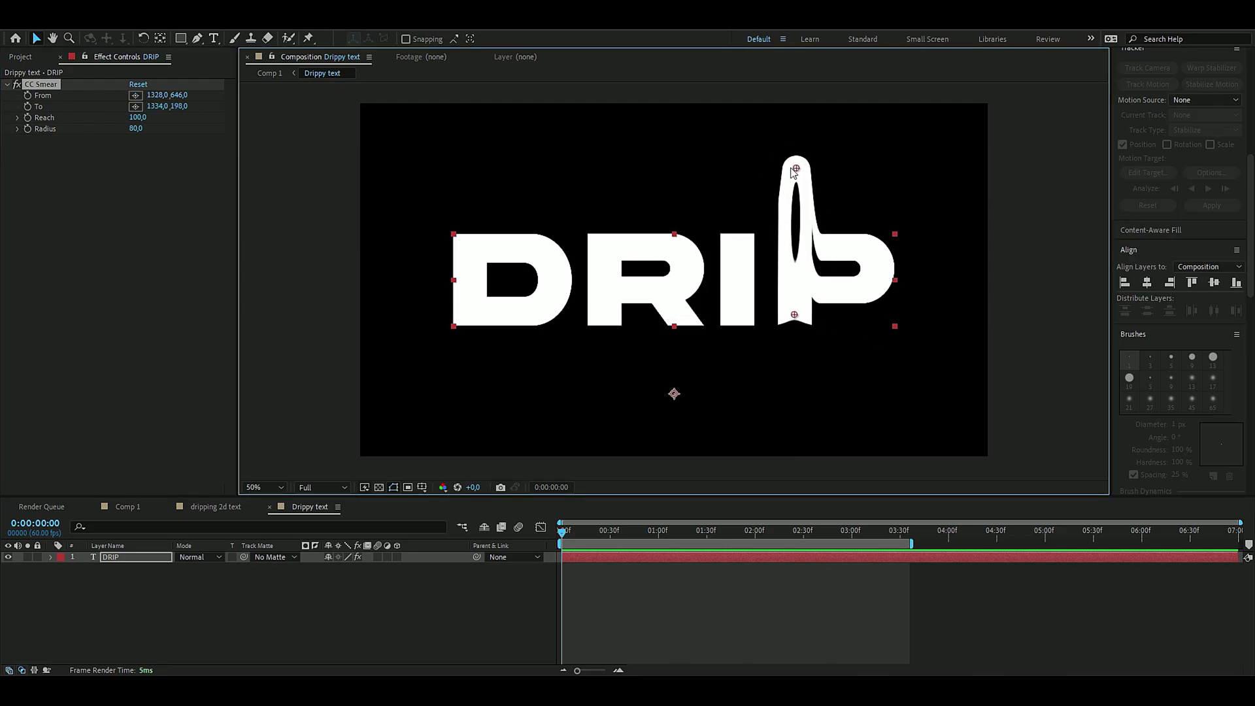
{"action": "mouse_move", "coordinate": [794, 169]}
{"action": "left_mouse_down"}
{"action": "mouse_move", "coordinate": [811, 163]}
{"action": "mouse_move", "coordinate": [796, 465]}
{"action": "left_mouse_up"}
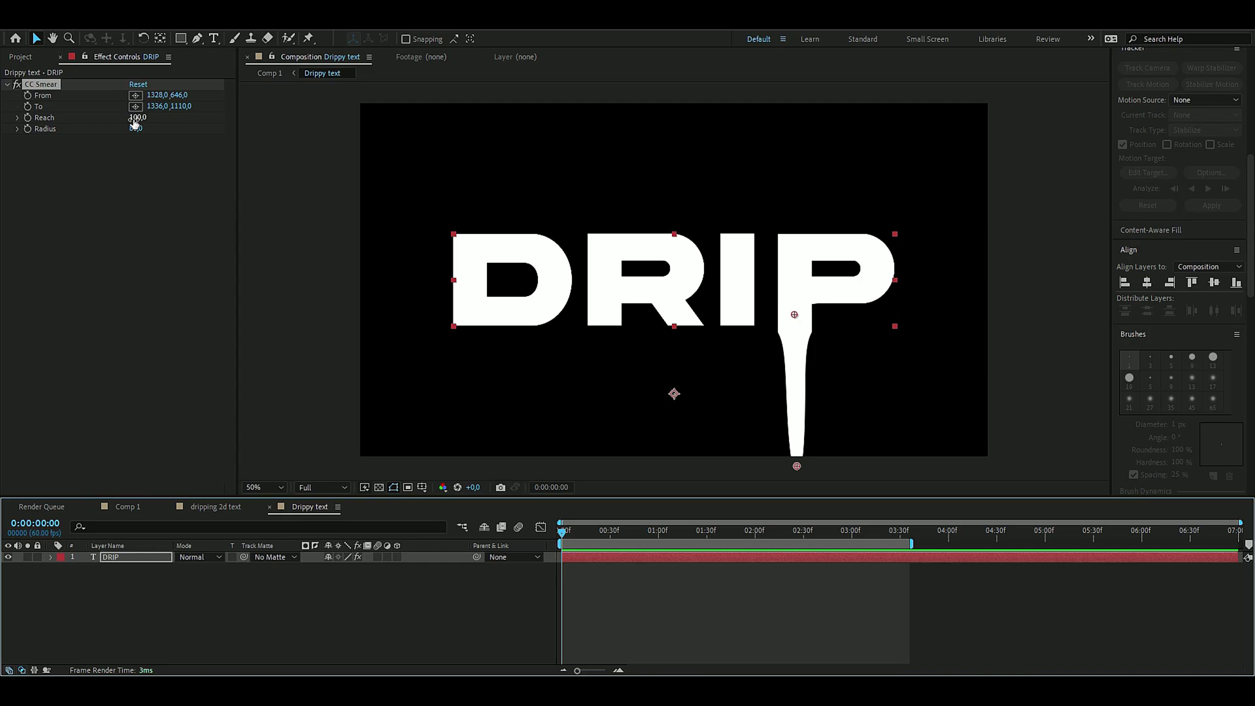
Keyframe the P smear's Reach at 0 at the start of the timeline
{"action": "left_click_drag", "start_coordinate": [134, 119], "coordinate": [242, 104]}
{"action": "key", "text": "ctrl+z"}
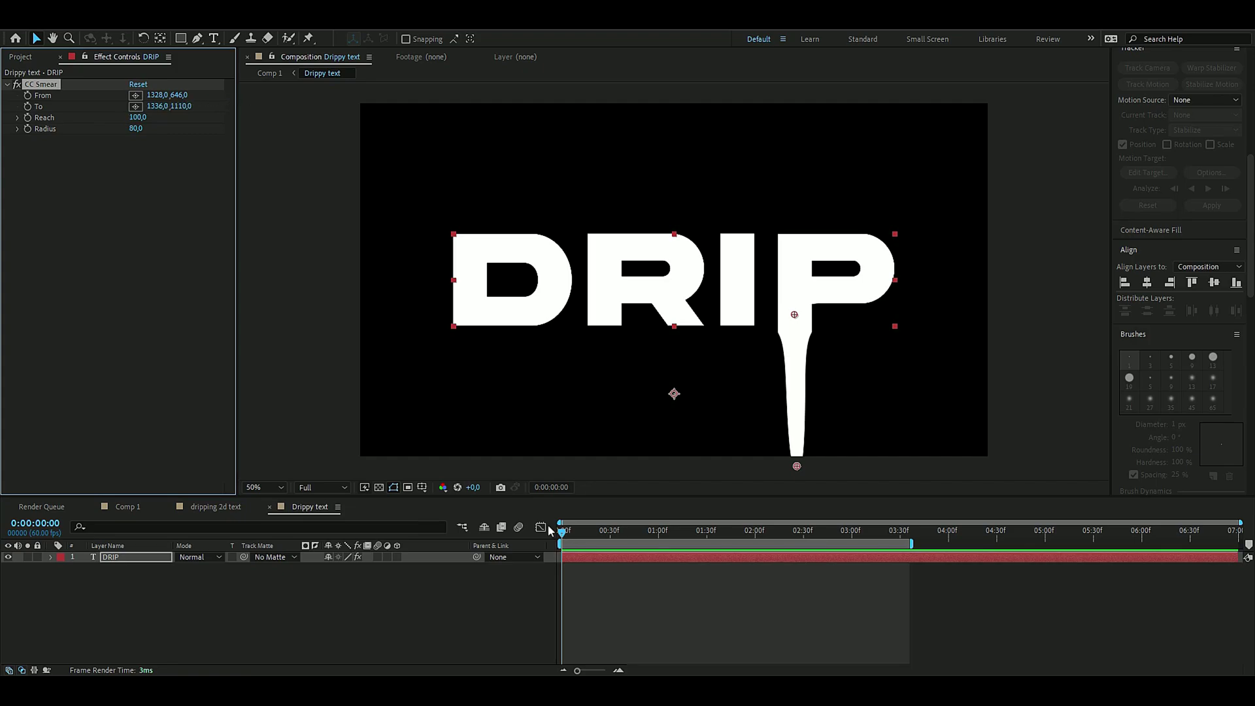
{"action": "left_click", "coordinate": [137, 117]}
{"action": "type", "text": "0"}
{"action": "key", "text": "Return"}
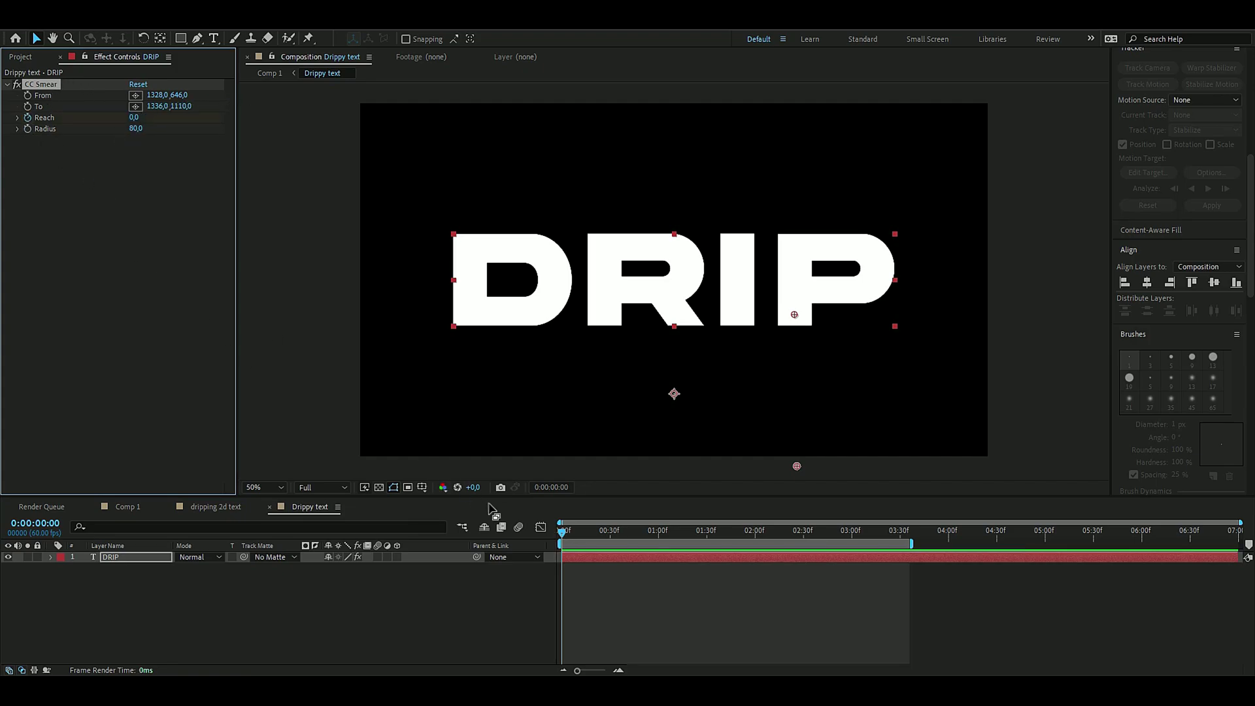
Keyframe the P smear's Reach at 835 at 0:00:03:36 and return to the first frame
{"action": "key", "text": "shift+End"}
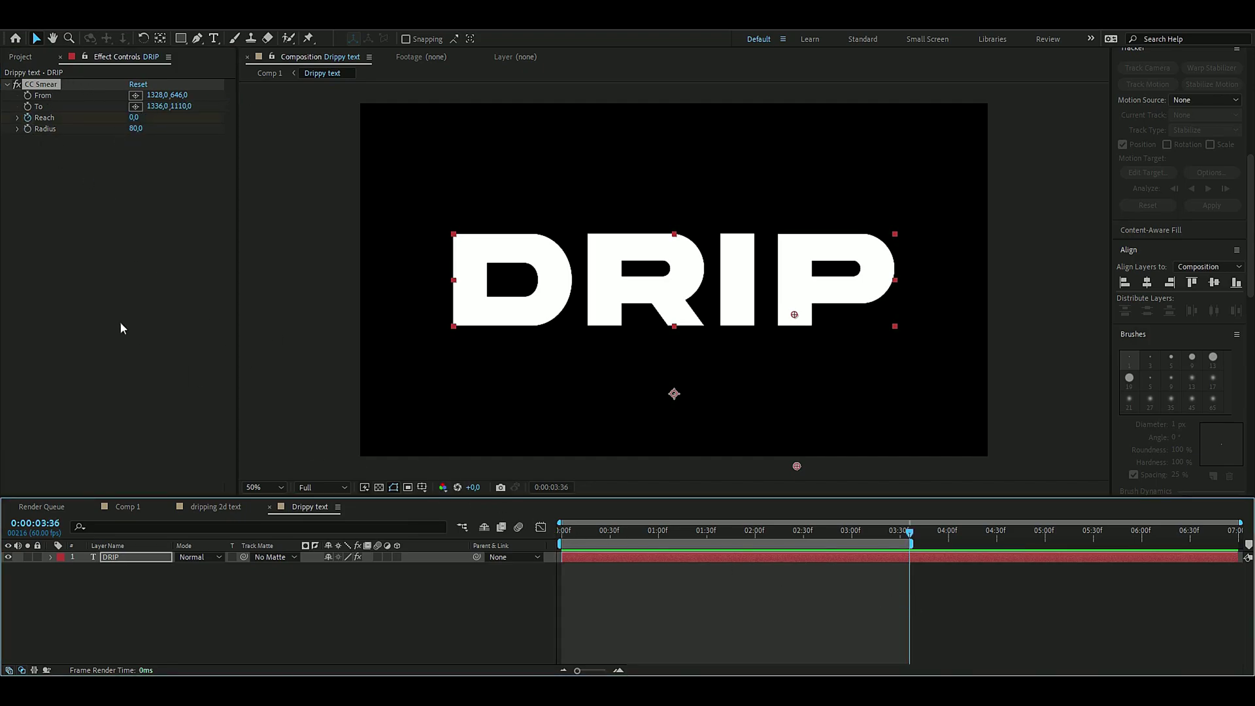
{"action": "left_click", "coordinate": [134, 118]}
{"action": "type", "text": "64"}
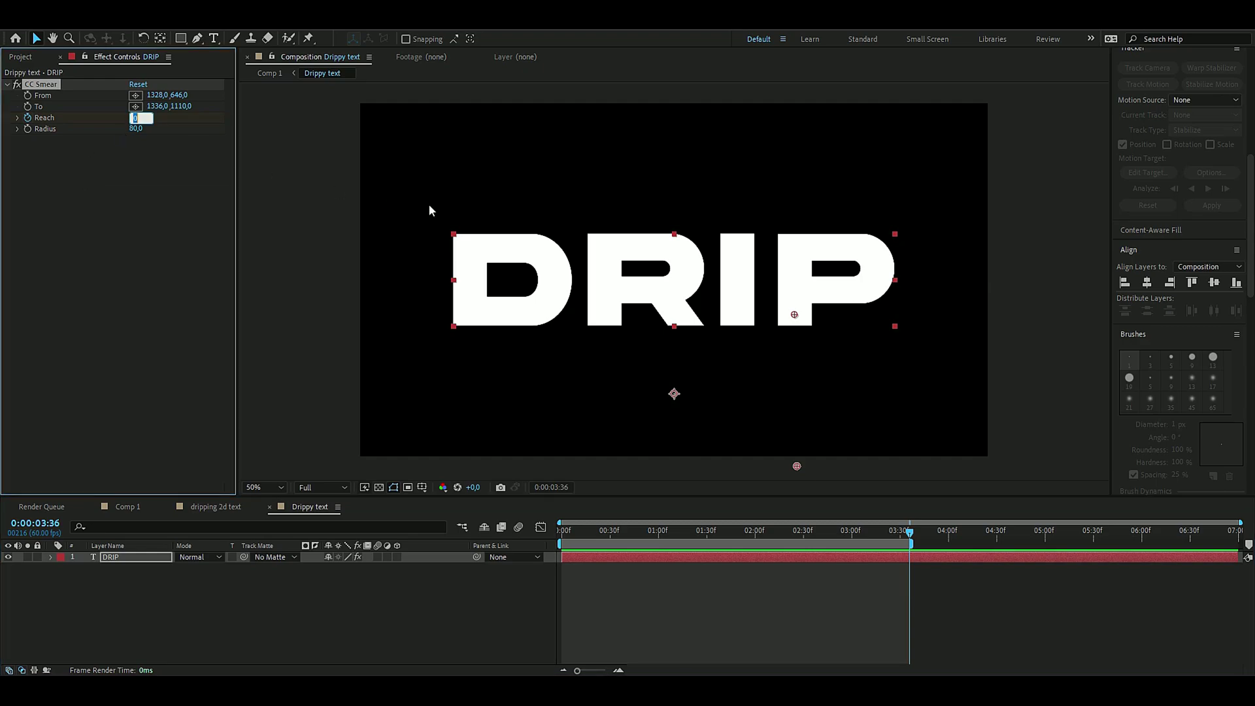
{"action": "key", "text": "Return"}
{"action": "left_click_drag", "start_coordinate": [136, 117], "coordinate": [330, 94]}
{"action": "key", "text": "Home"}
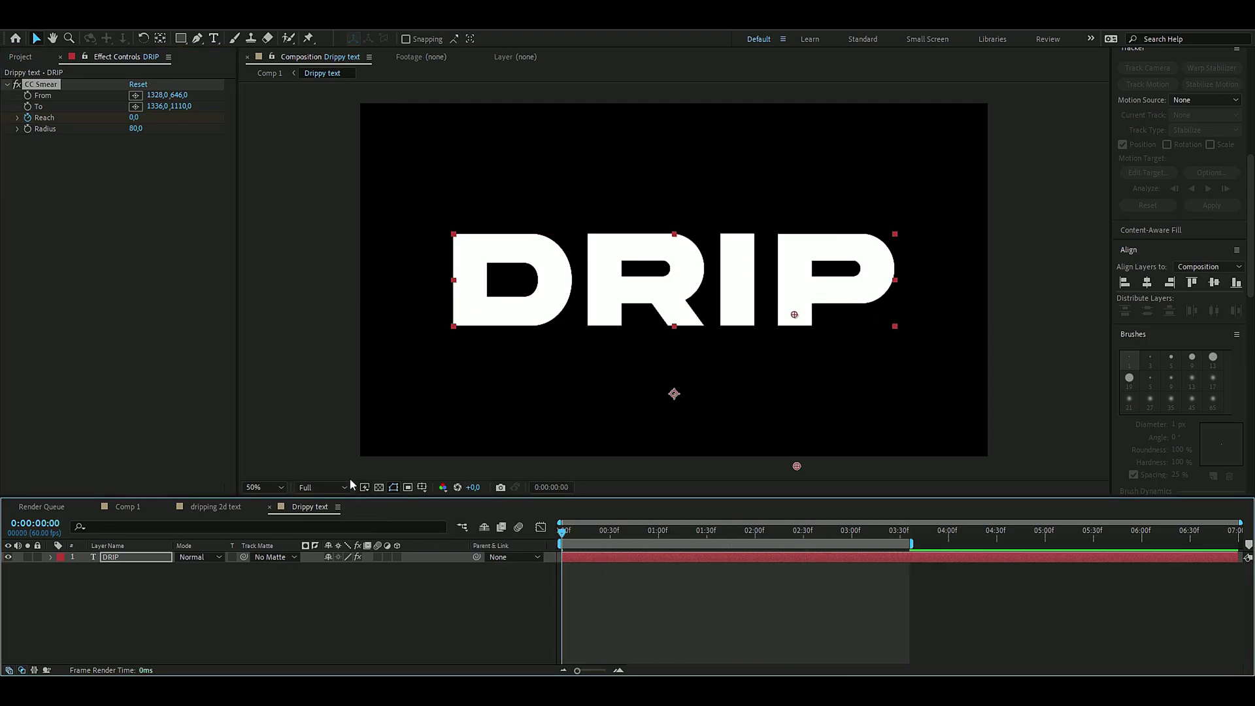
Preview the P's drip animation and scrub through it back to the start
{"action": "left_click", "coordinate": [351, 478]}
{"action": "key", "text": "space"}
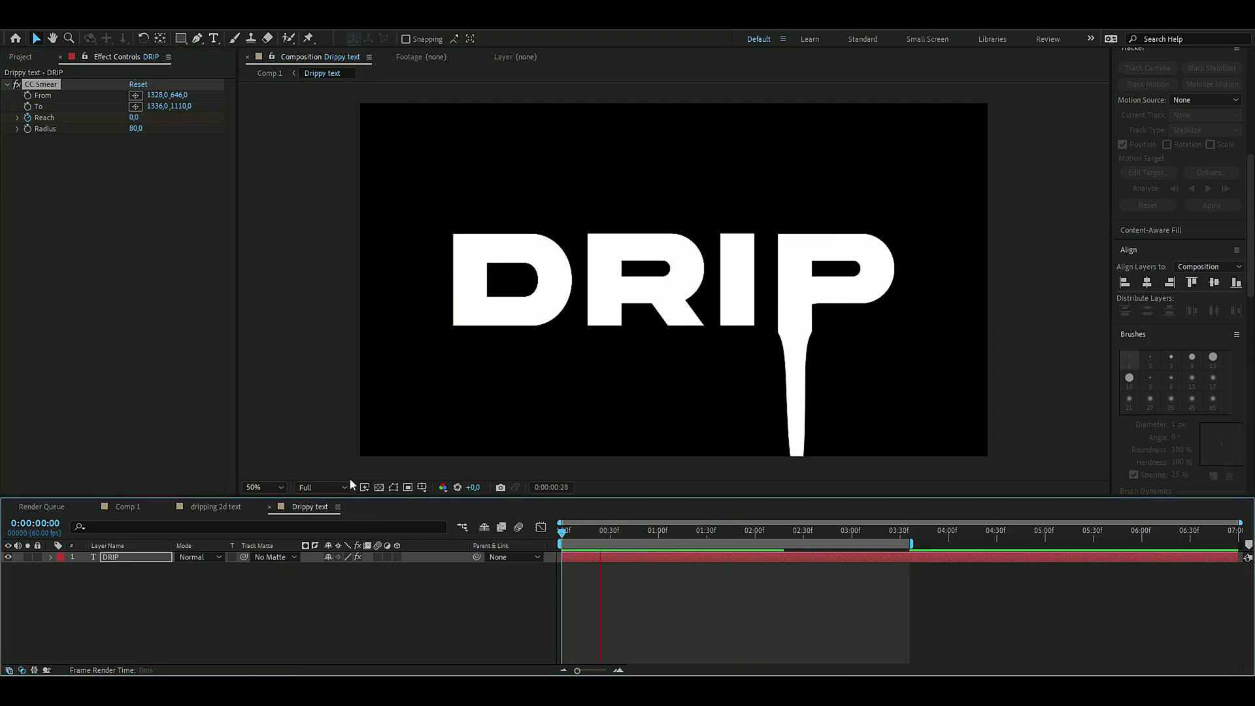
{"action": "key", "text": "space"}
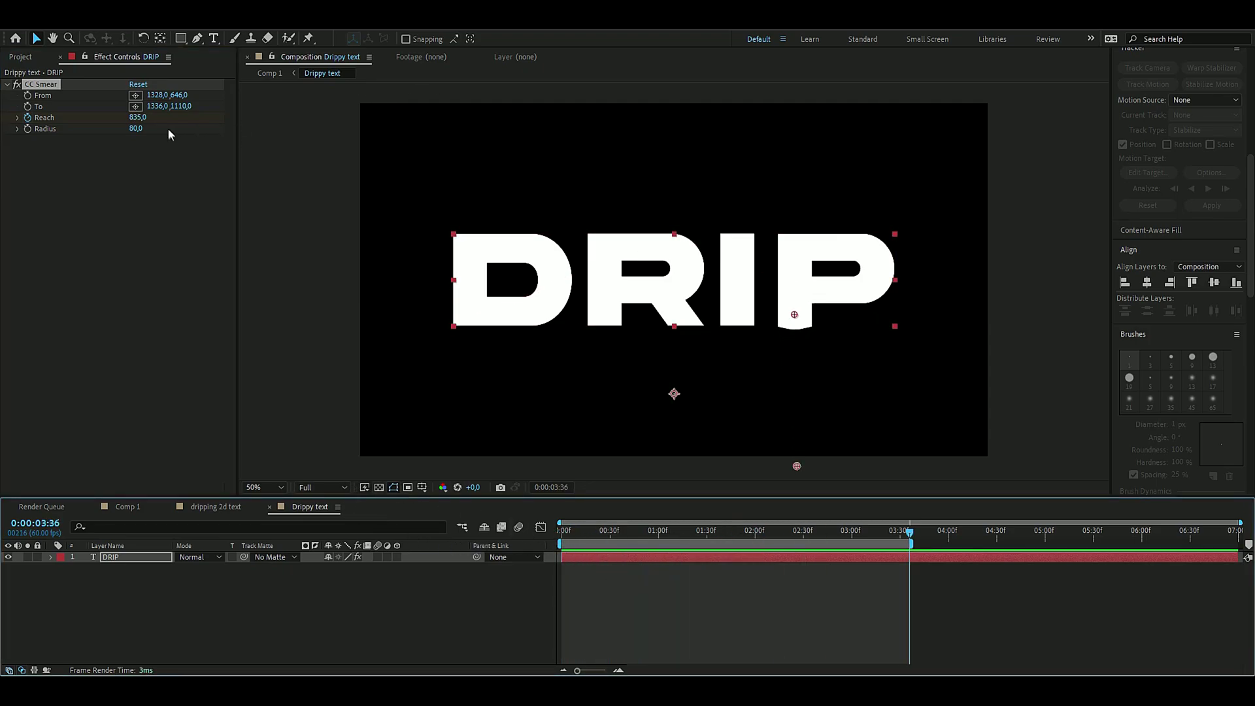
{"action": "left_click_drag", "start_coordinate": [911, 530], "coordinate": [597, 535]}
{"action": "key", "text": "Home"}
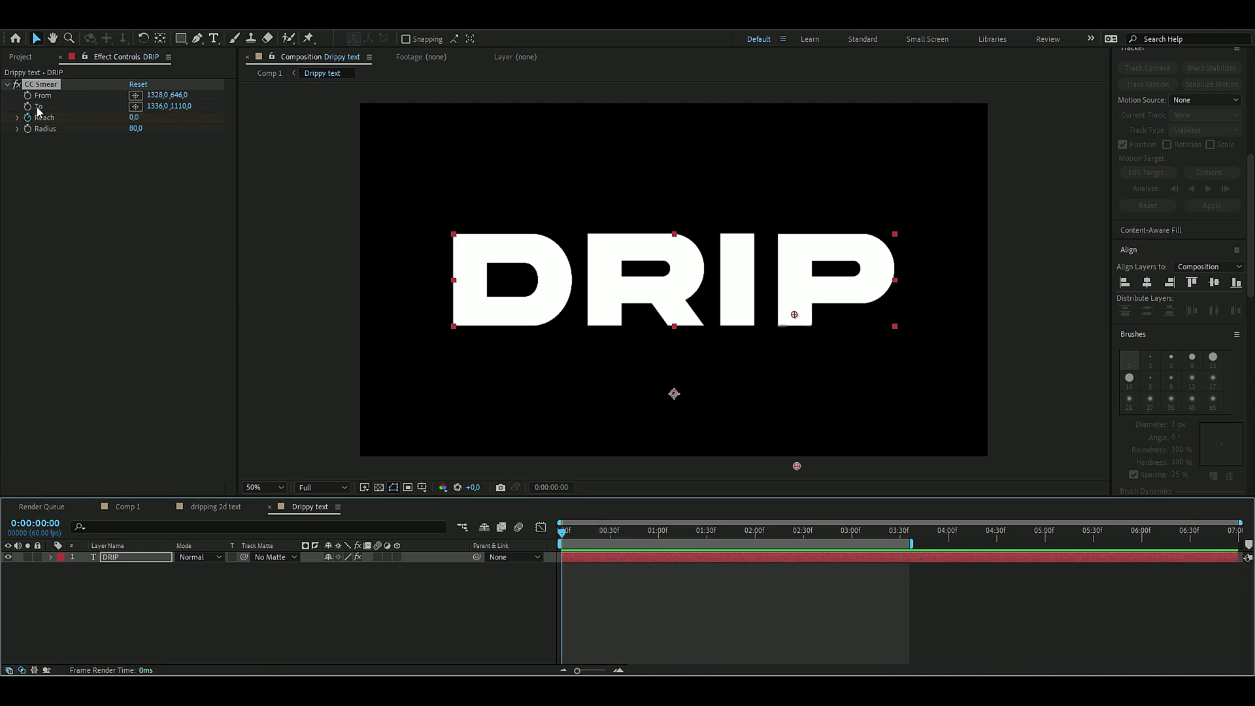
Duplicate CC Smear for the R's left stem, with From at 746, 638 and To at 752, 1116, and preview the result
{"action": "left_click", "coordinate": [45, 87]}
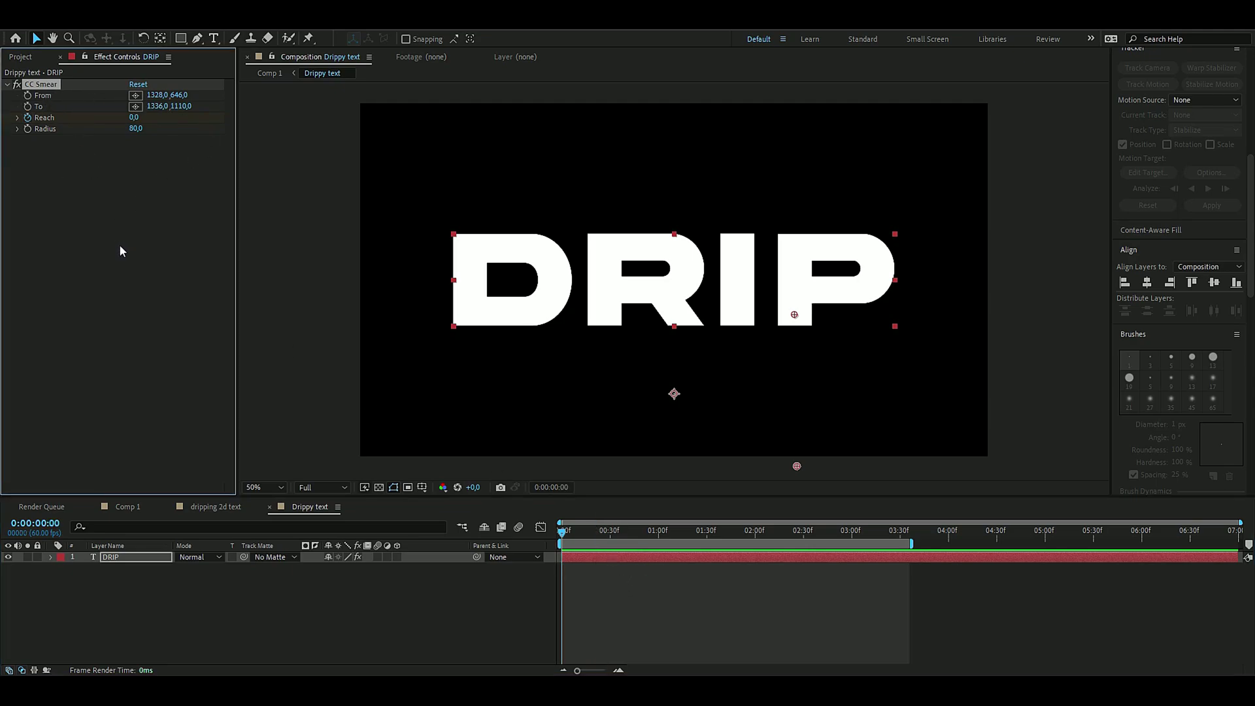
{"action": "key", "text": "ctrl+d"}
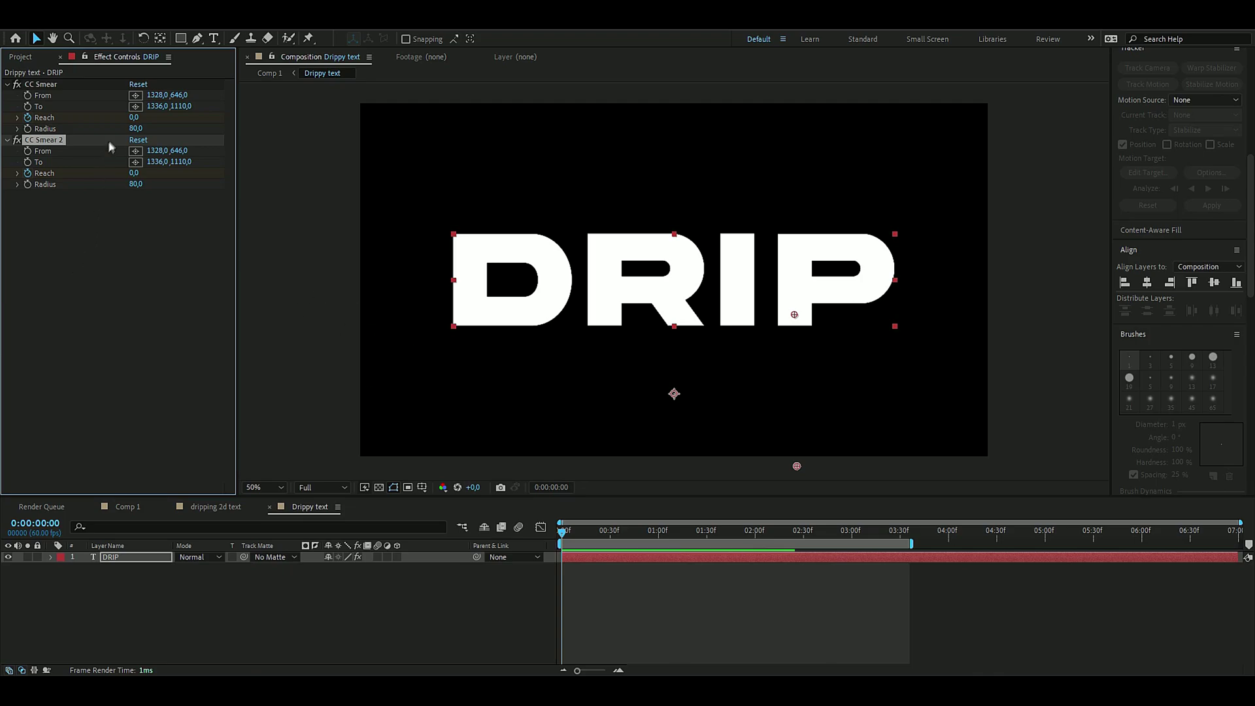
{"action": "left_click", "coordinate": [135, 152]}
{"action": "left_click", "coordinate": [603, 311]}
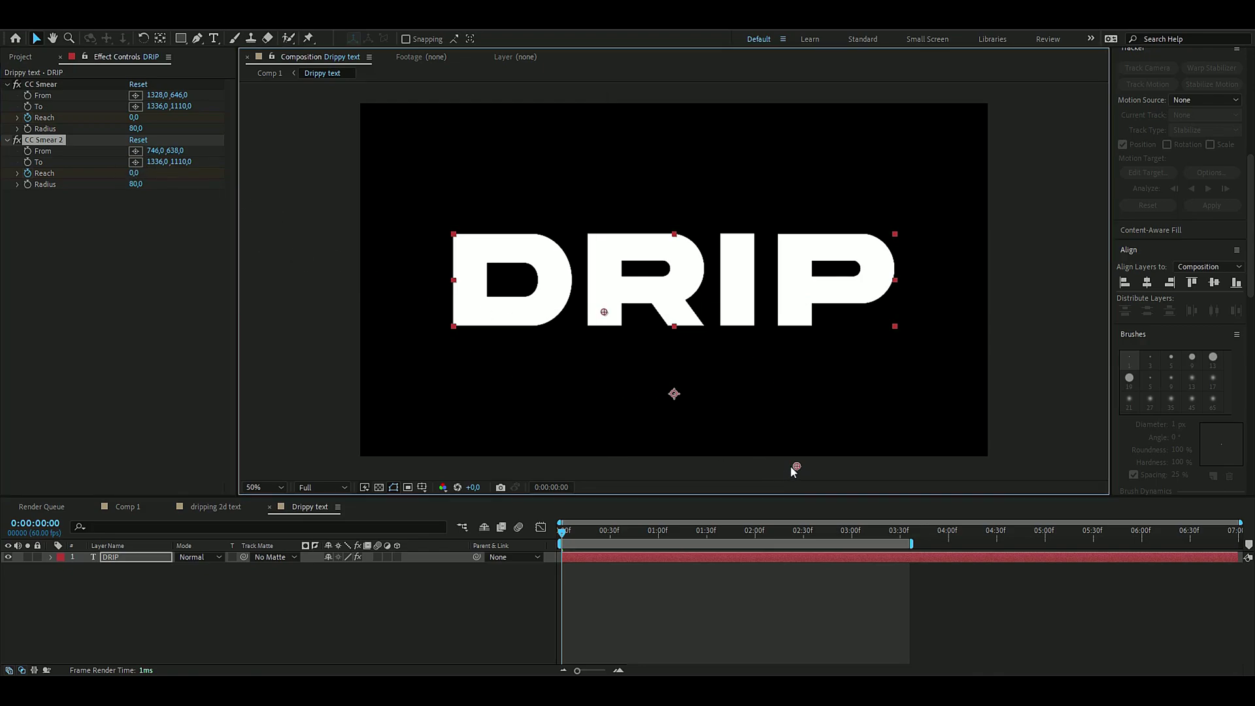
{"action": "mouse_move", "coordinate": [793, 469]}
{"action": "left_mouse_down"}
{"action": "mouse_move", "coordinate": [698, 459]}
{"action": "mouse_move", "coordinate": [606, 470]}
{"action": "left_mouse_up"}
{"action": "key", "text": "space"}
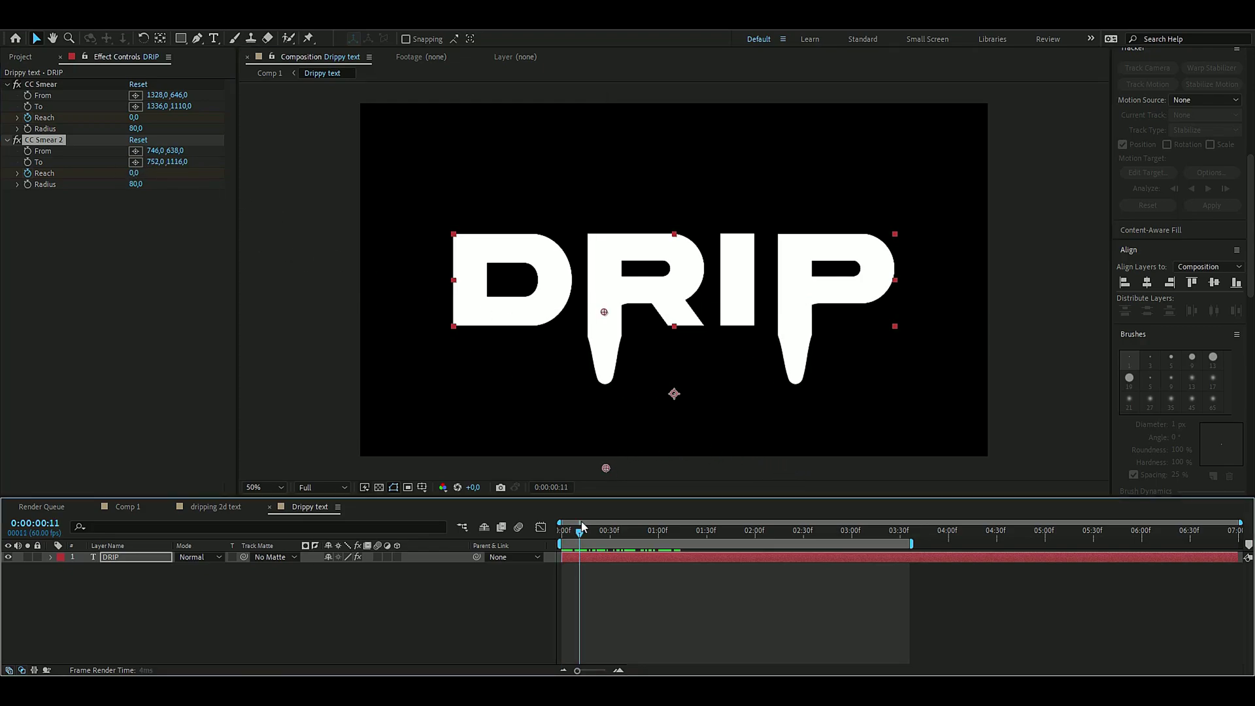
{"action": "key", "text": "space"}
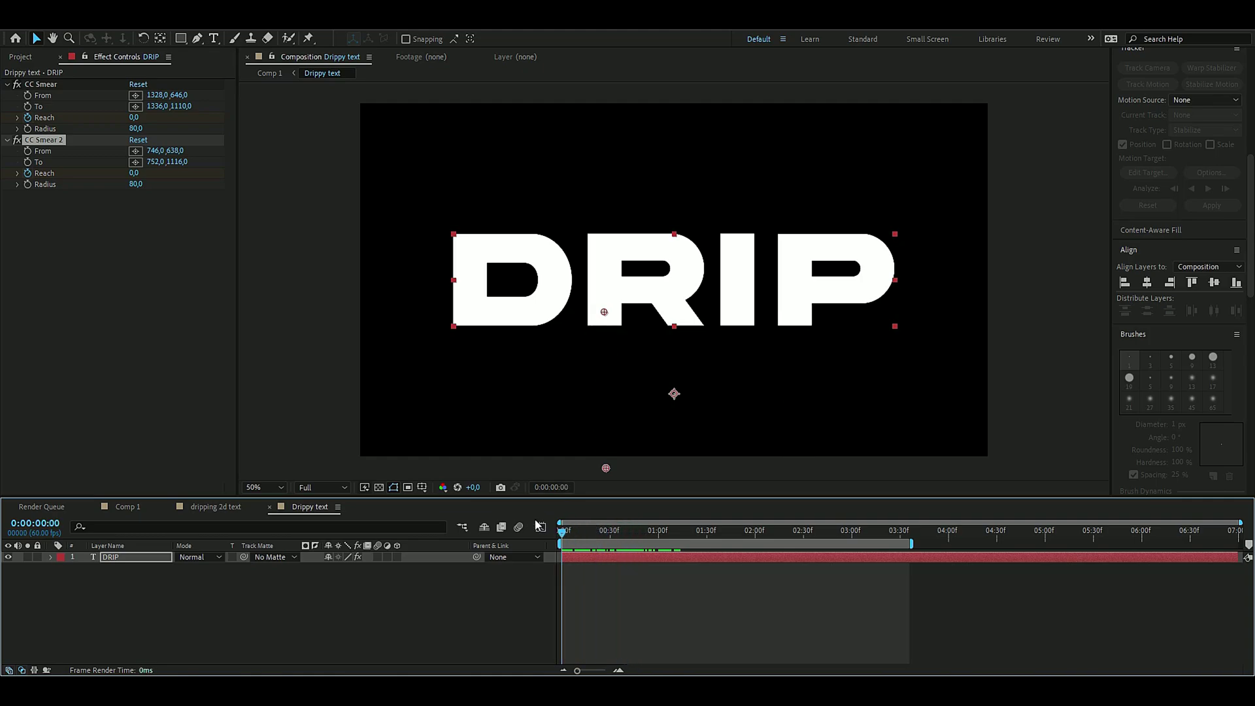
Replace the R smear's Reach keyframes with 0 at 0:00:01:00 and a higher value at 0:00:03:38
{"action": "left_click", "coordinate": [28, 173]}
{"action": "left_click_drag", "start_coordinate": [562, 533], "coordinate": [658, 549]}
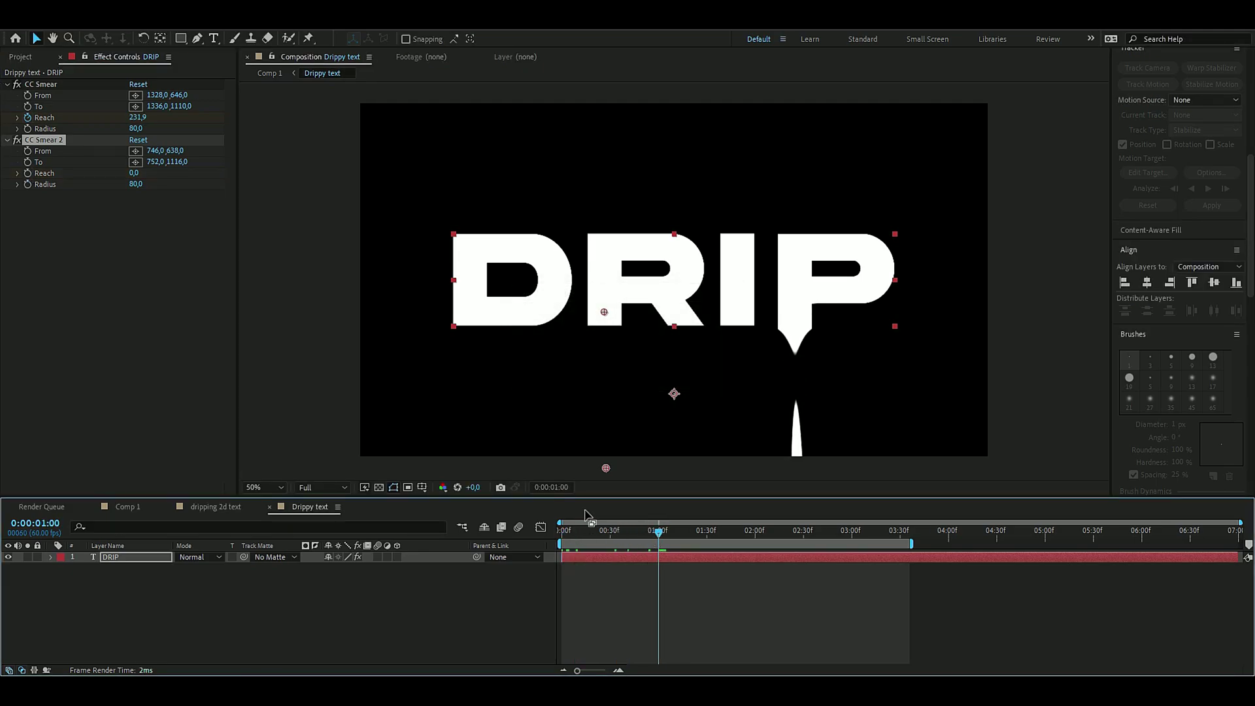
{"action": "left_click", "coordinate": [28, 174]}
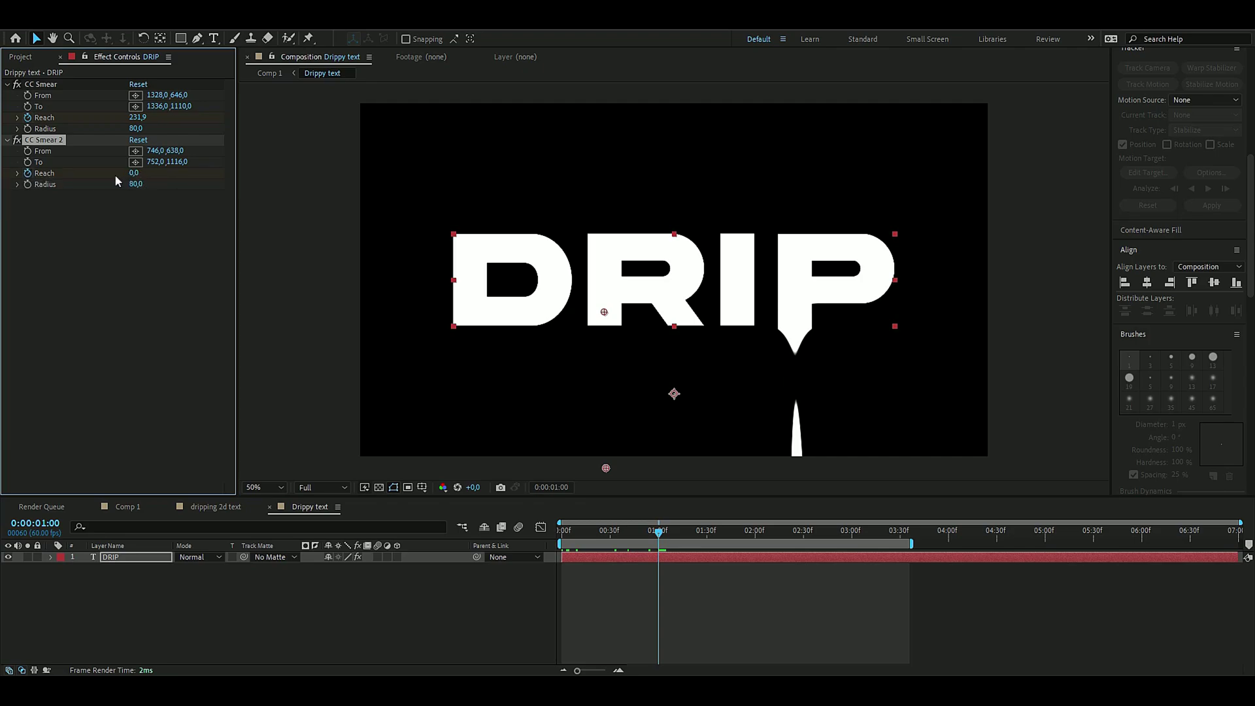
{"action": "left_click_drag", "start_coordinate": [666, 537], "coordinate": [910, 561]}
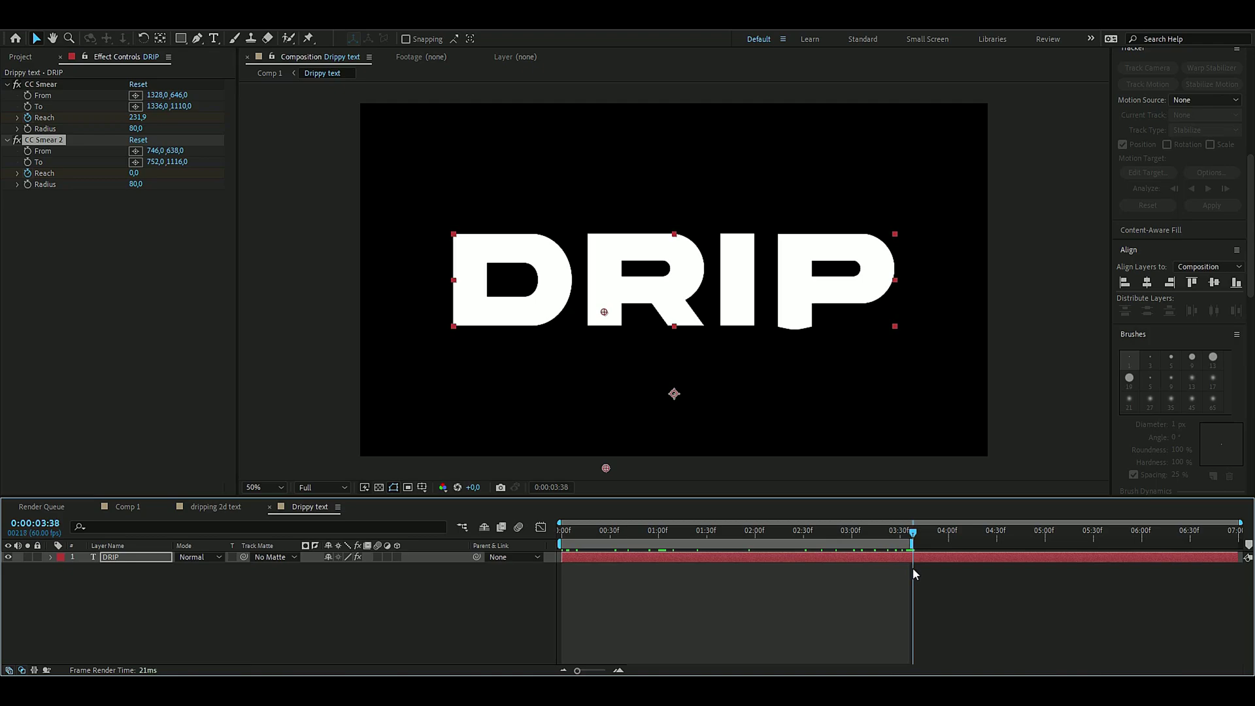
{"action": "left_click_drag", "start_coordinate": [133, 173], "coordinate": [335, 173]}
Preview the staggered drips on the R and P and return to the start
{"action": "key", "text": "space"}
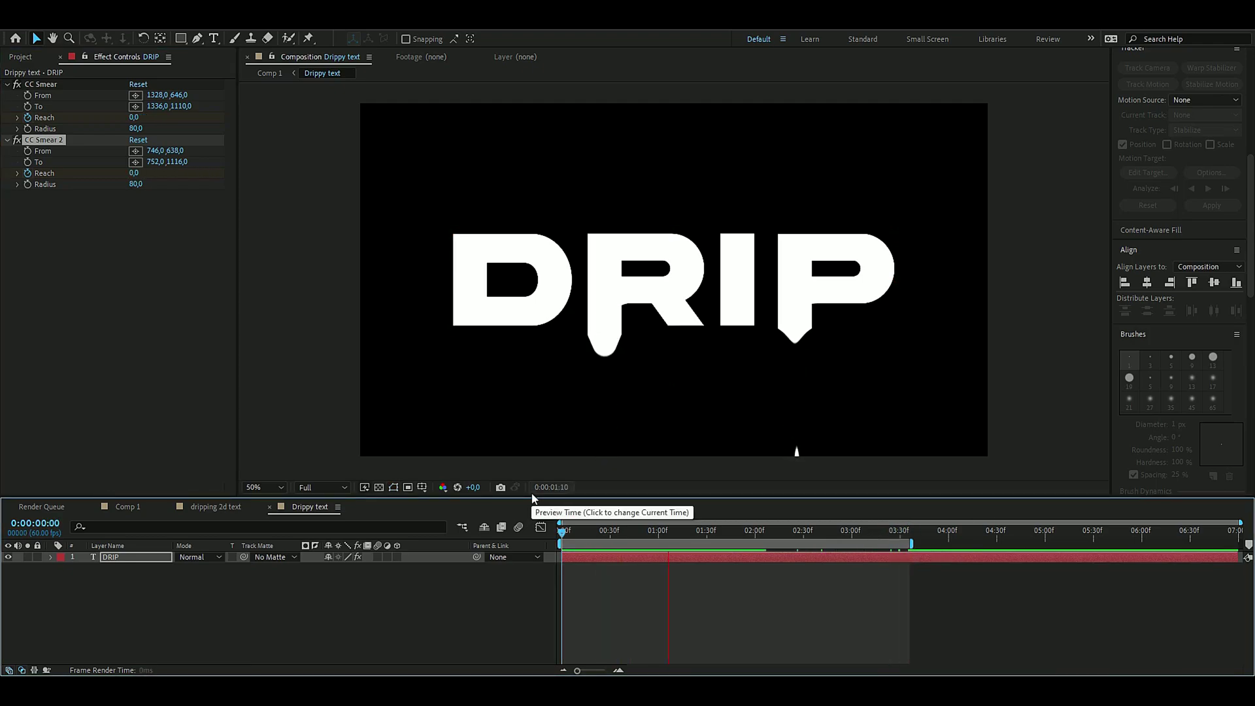
{"action": "key", "text": "space"}
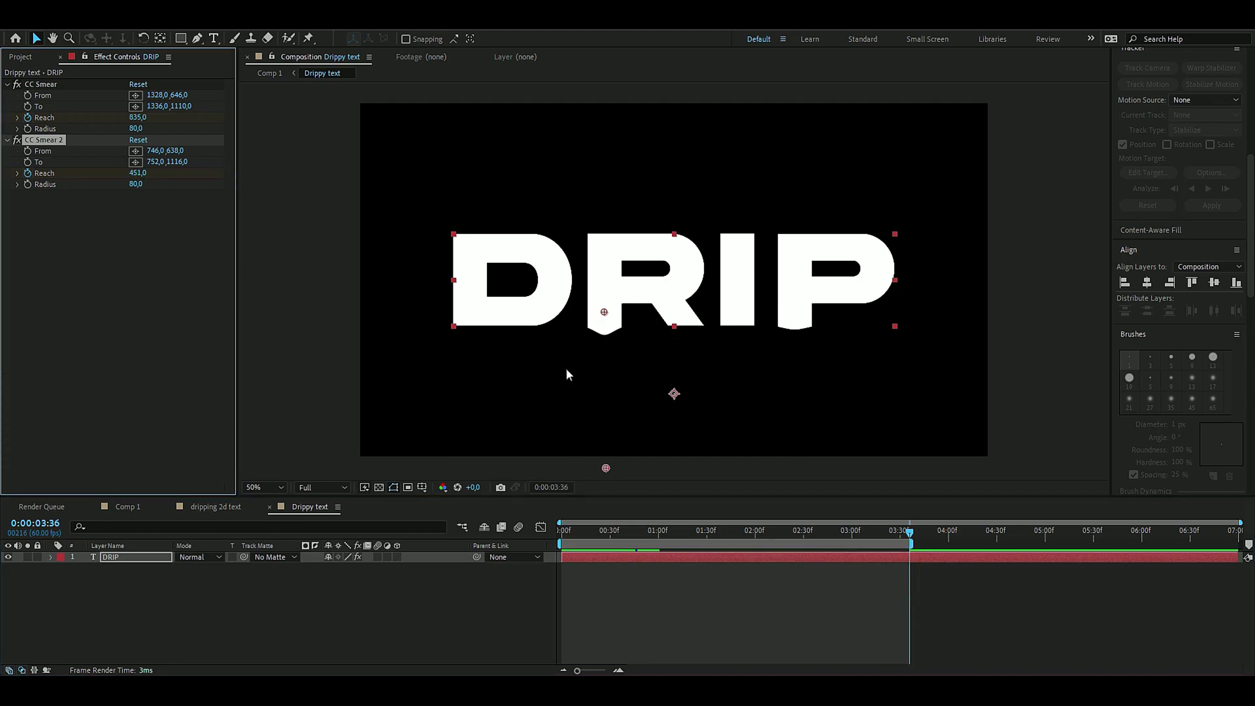
{"action": "key", "text": "Home"}
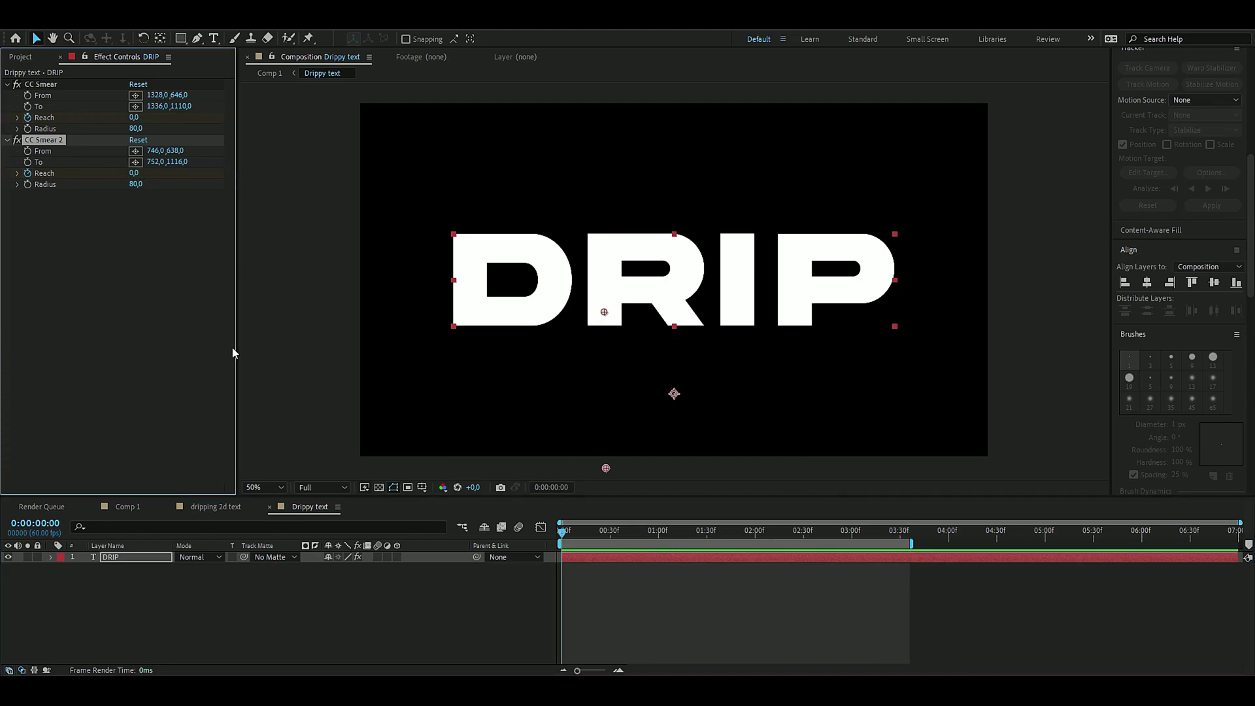
Duplicate CC Smear 2 for the D, with From at 424, 628 and To at 424, 1114 below the frame
{"action": "key", "text": "ctrl+d"}
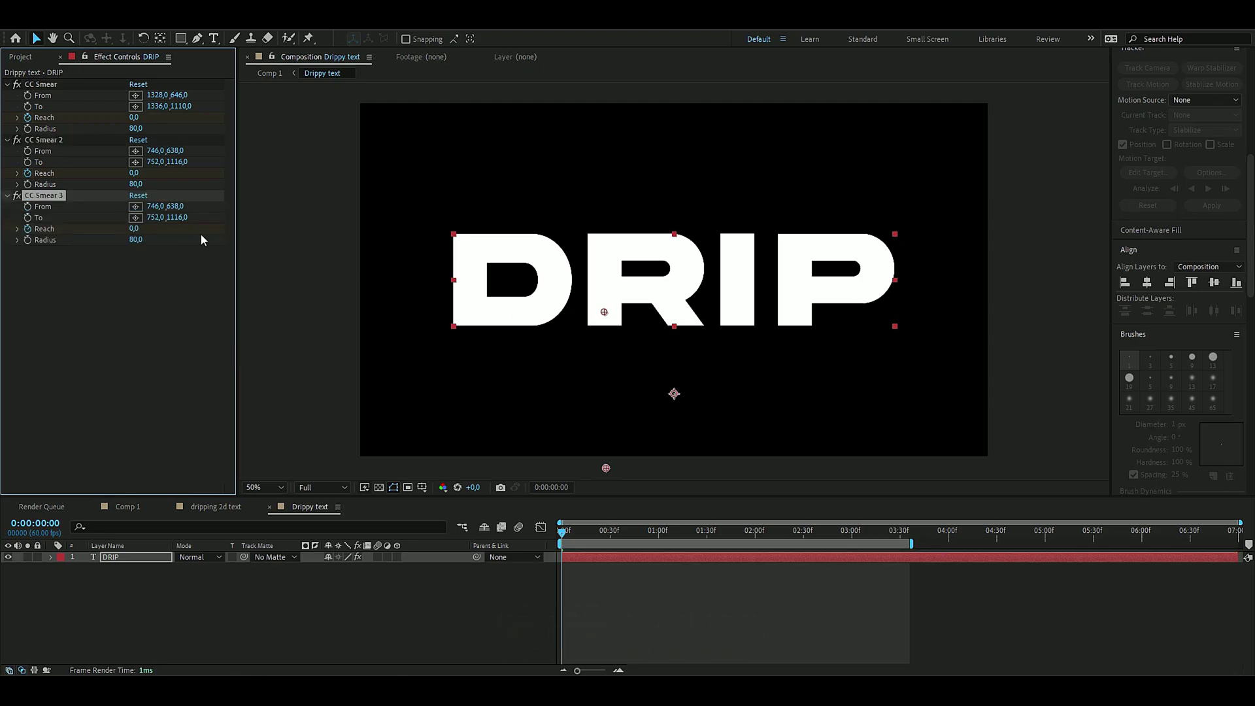
{"action": "left_click", "coordinate": [135, 206]}
{"action": "left_click", "coordinate": [498, 309]}
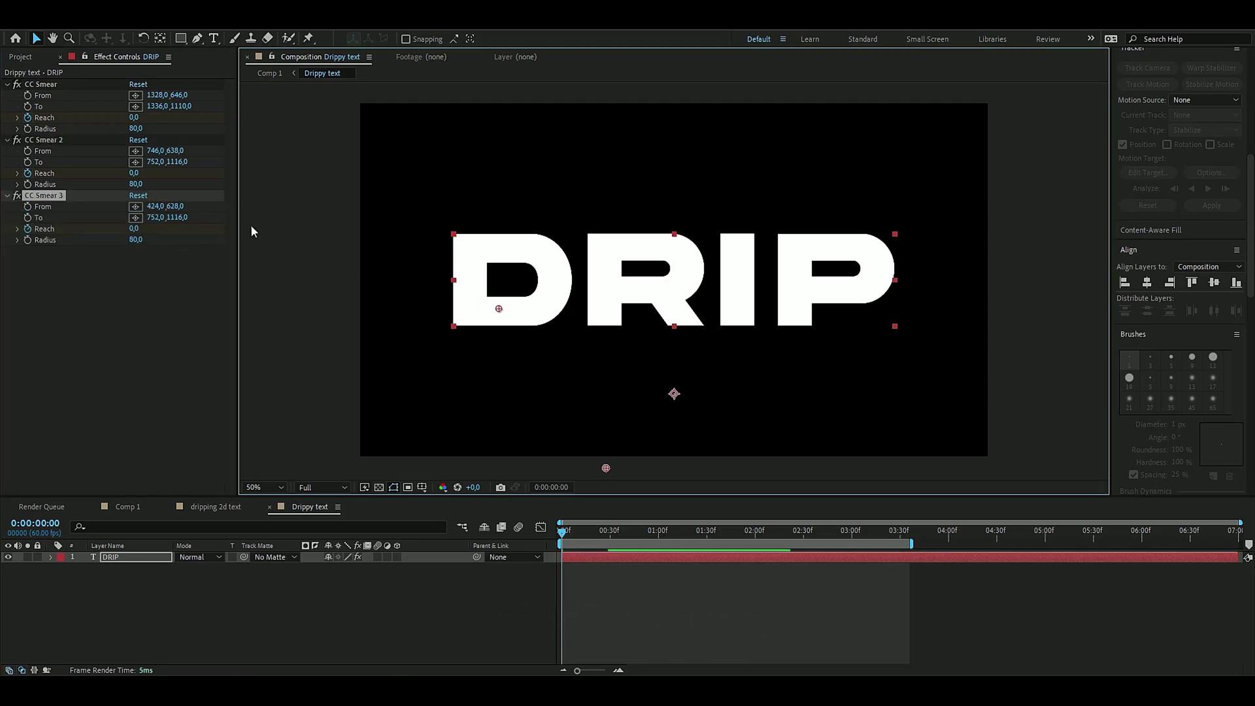
{"action": "left_click", "coordinate": [136, 217]}
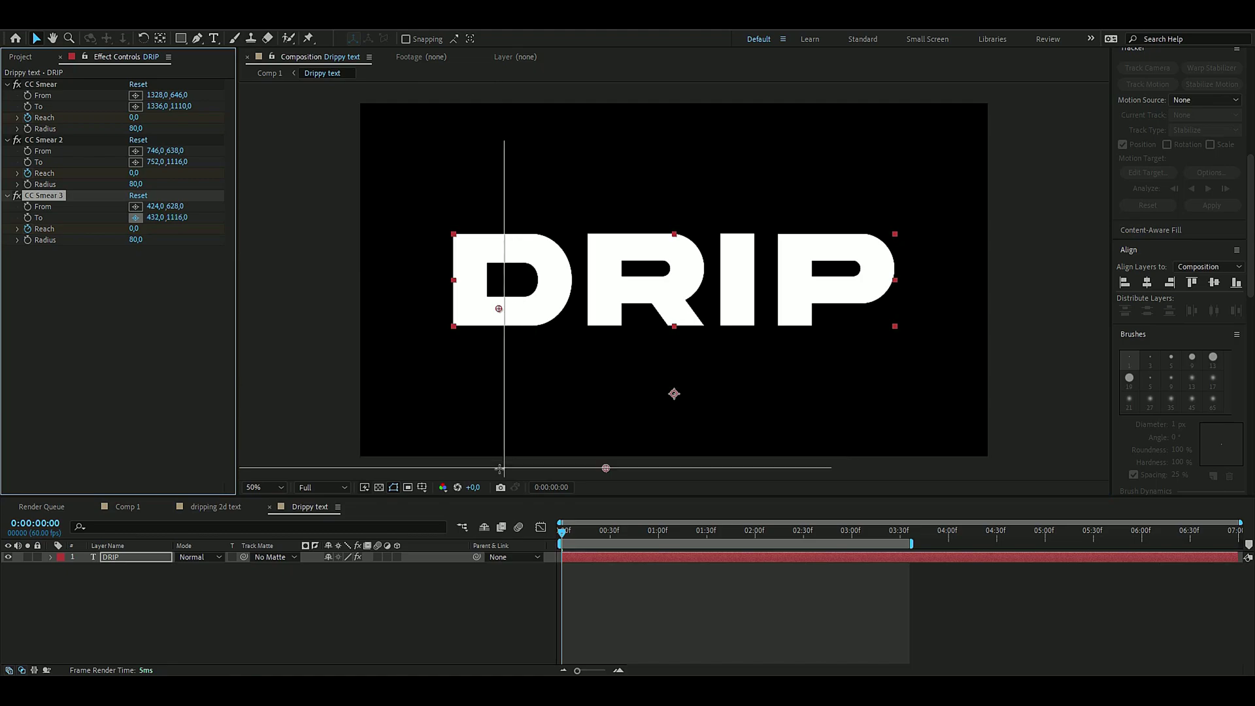
{"action": "left_click", "coordinate": [499, 467]}
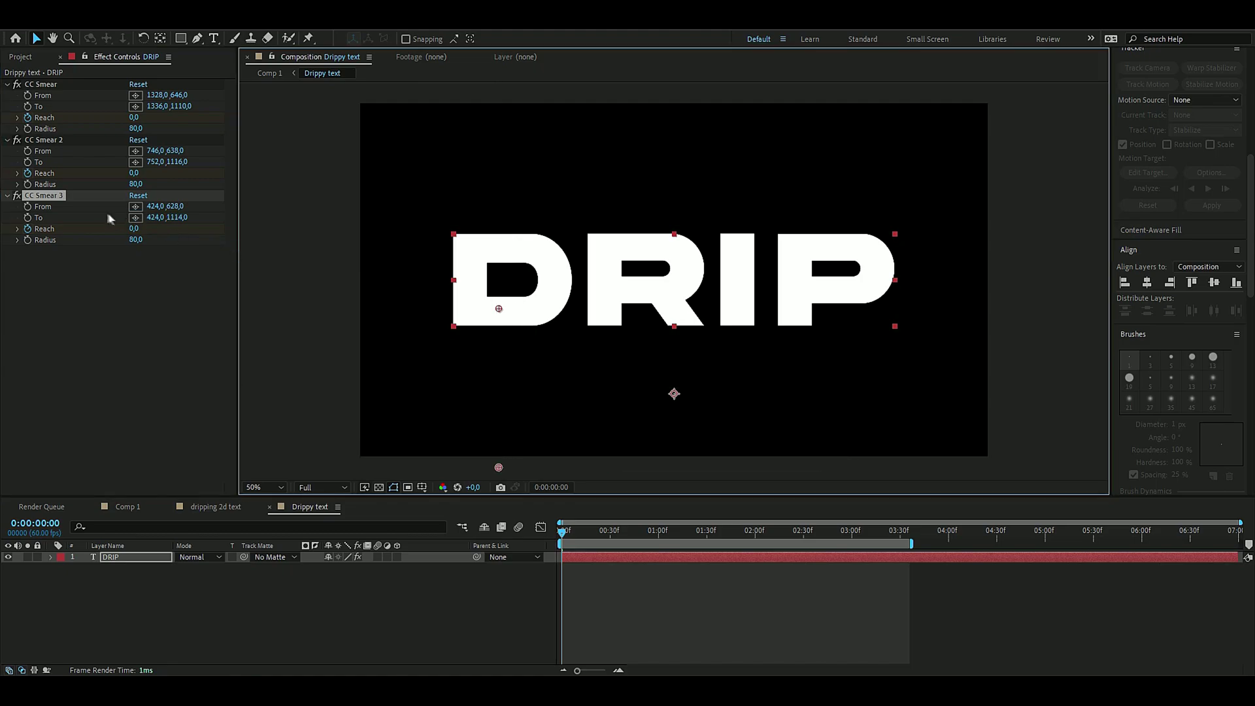
Set the D smear's Radius to 171 while checking its drip, and return to the first frame
{"action": "left_click_drag", "start_coordinate": [562, 531], "coordinate": [665, 533]}
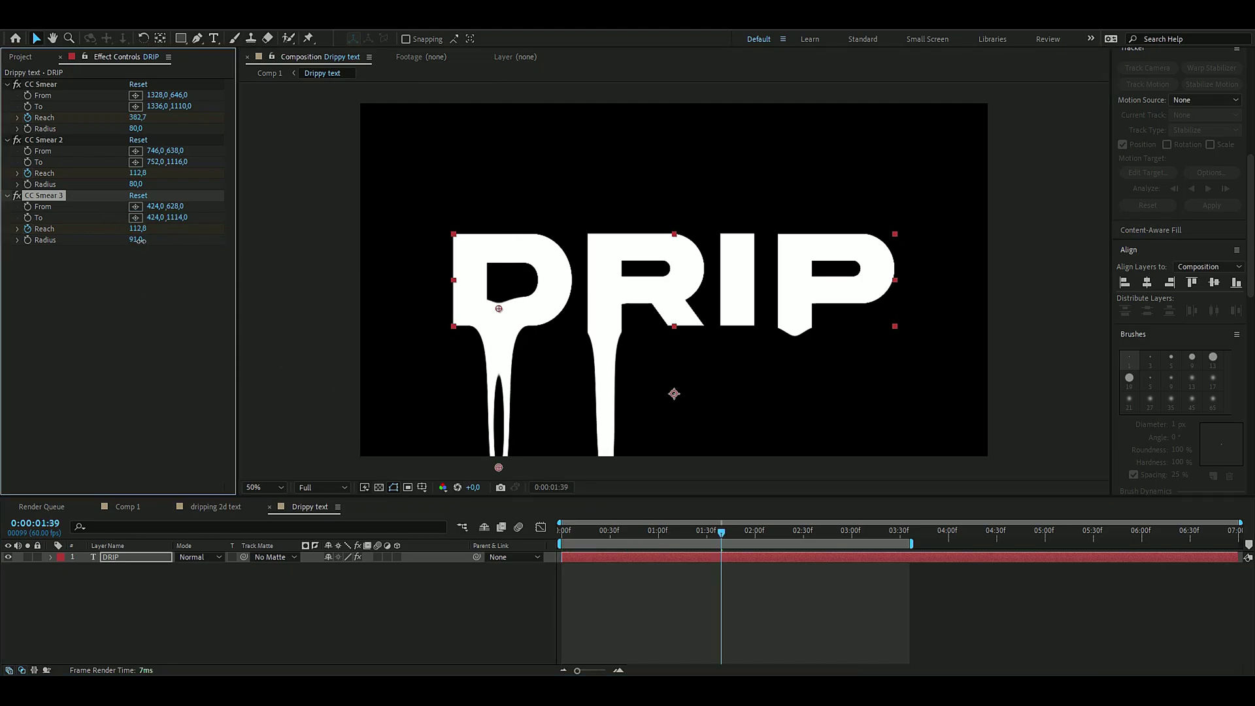
{"action": "mouse_move", "coordinate": [136, 239]}
{"action": "left_mouse_down"}
{"action": "mouse_move", "coordinate": [274, 247]}
{"action": "mouse_move", "coordinate": [170, 250]}
{"action": "mouse_move", "coordinate": [203, 251]}
{"action": "mouse_move", "coordinate": [192, 249]}
{"action": "left_mouse_up"}
{"action": "mouse_move", "coordinate": [563, 531]}
{"action": "left_mouse_down"}
{"action": "mouse_move", "coordinate": [591, 493]}
{"action": "mouse_move", "coordinate": [810, 507]}
{"action": "mouse_move", "coordinate": [572, 503]}
{"action": "mouse_move", "coordinate": [946, 503]}
{"action": "mouse_move", "coordinate": [826, 505]}
{"action": "mouse_move", "coordinate": [72, 280]}
{"action": "left_mouse_up"}
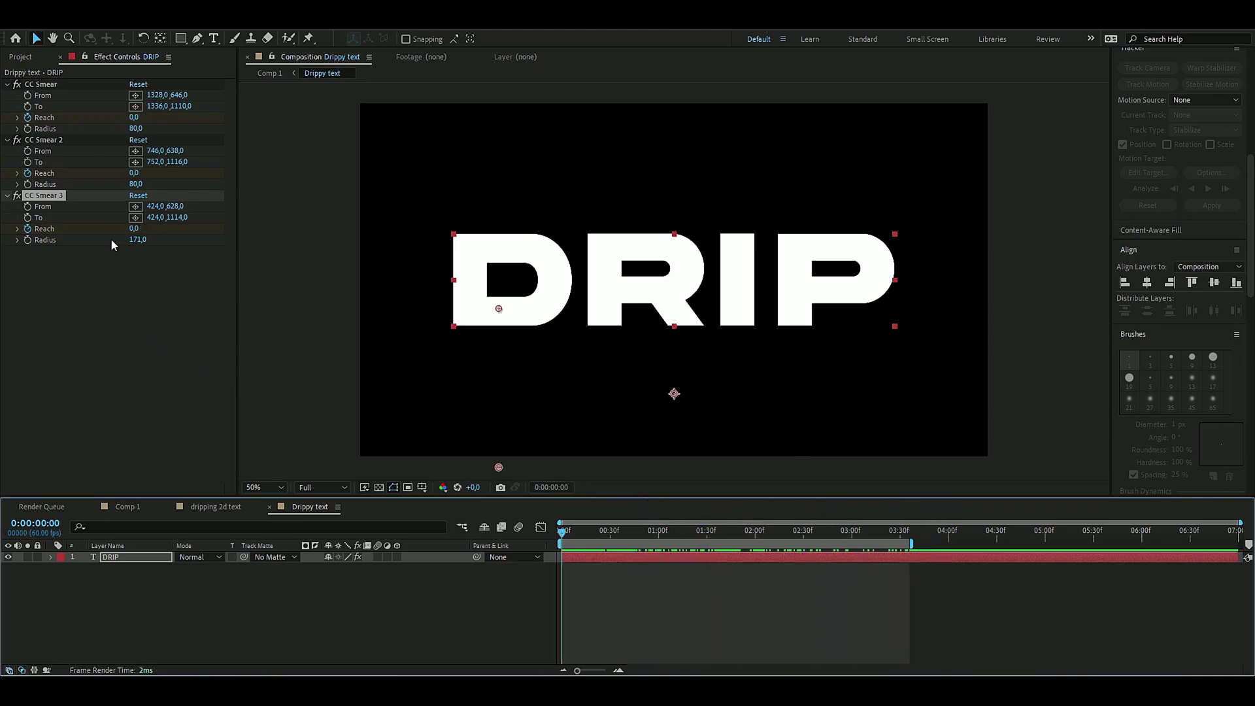
Scrub through the work area to check the combined D, R and P drips, stopping at 0:00:01:32
{"action": "left_click", "coordinate": [85, 303]}
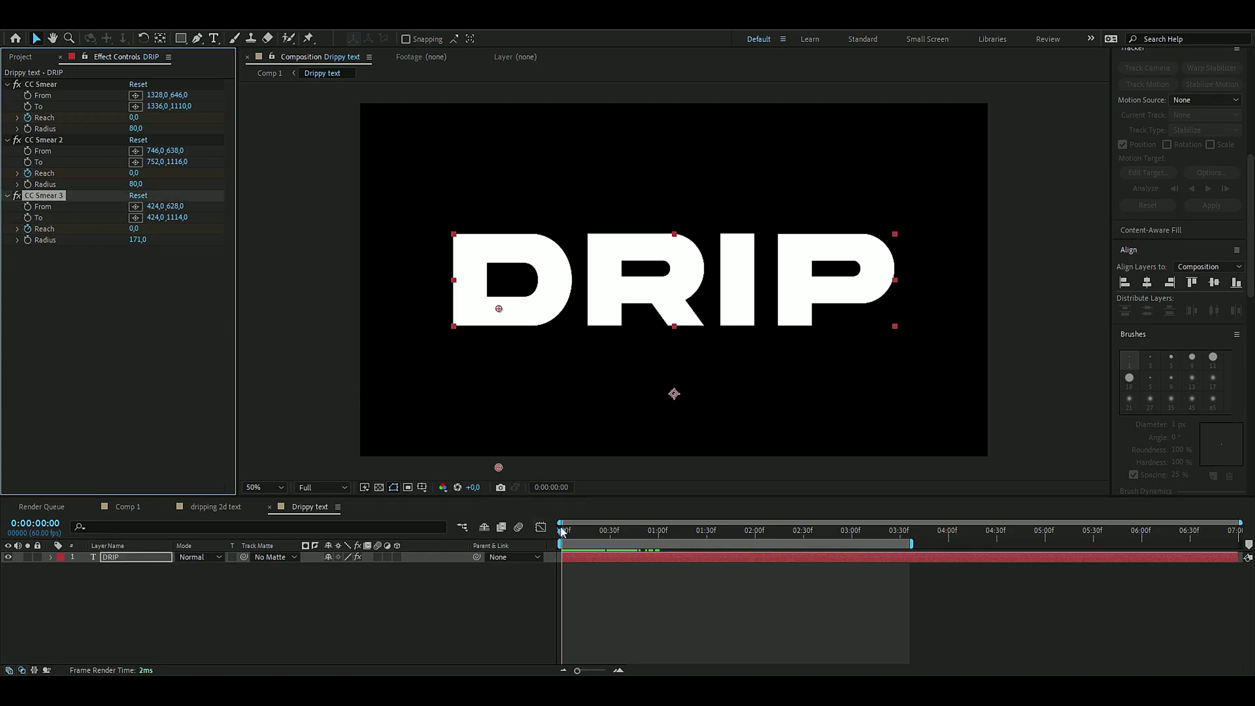
{"action": "left_click_drag", "start_coordinate": [562, 531], "coordinate": [910, 533]}
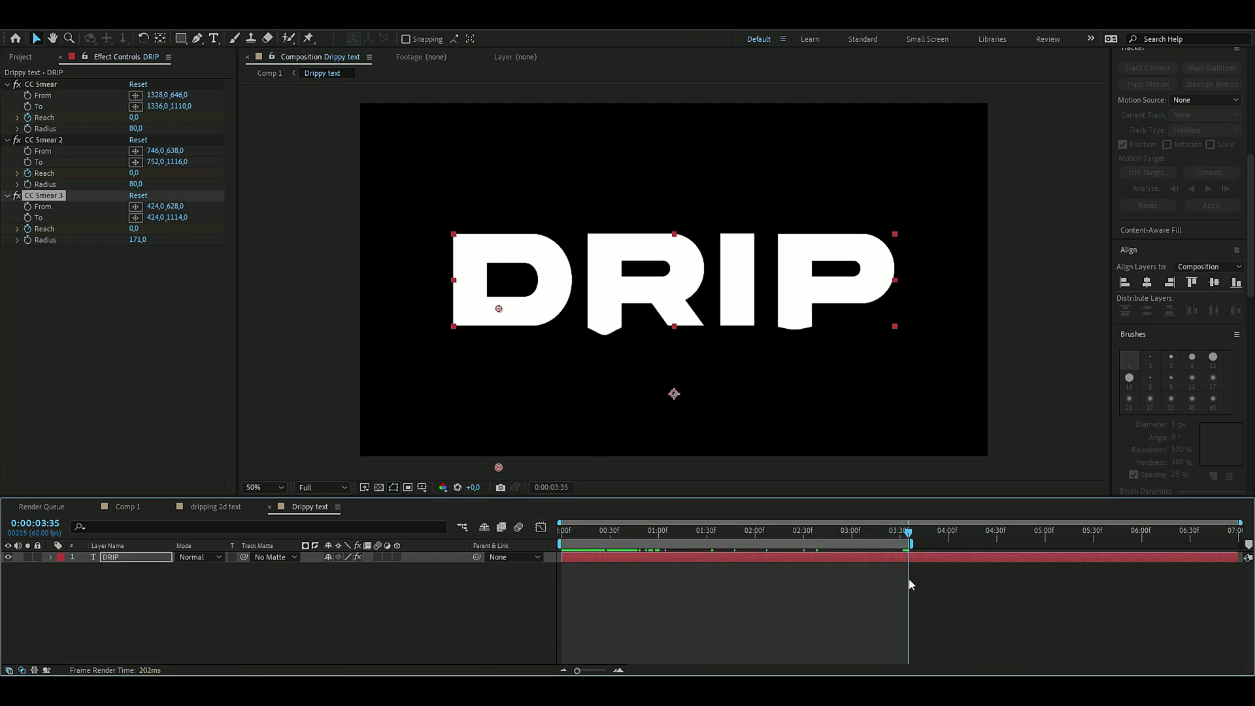
{"action": "mouse_move", "coordinate": [360, 238]}
{"action": "left_mouse_down"}
{"action": "mouse_move", "coordinate": [608, 255]}
{"action": "mouse_move", "coordinate": [1203, 358]}
{"action": "left_mouse_up"}
{"action": "left_click_drag", "start_coordinate": [913, 540], "coordinate": [710, 543]}
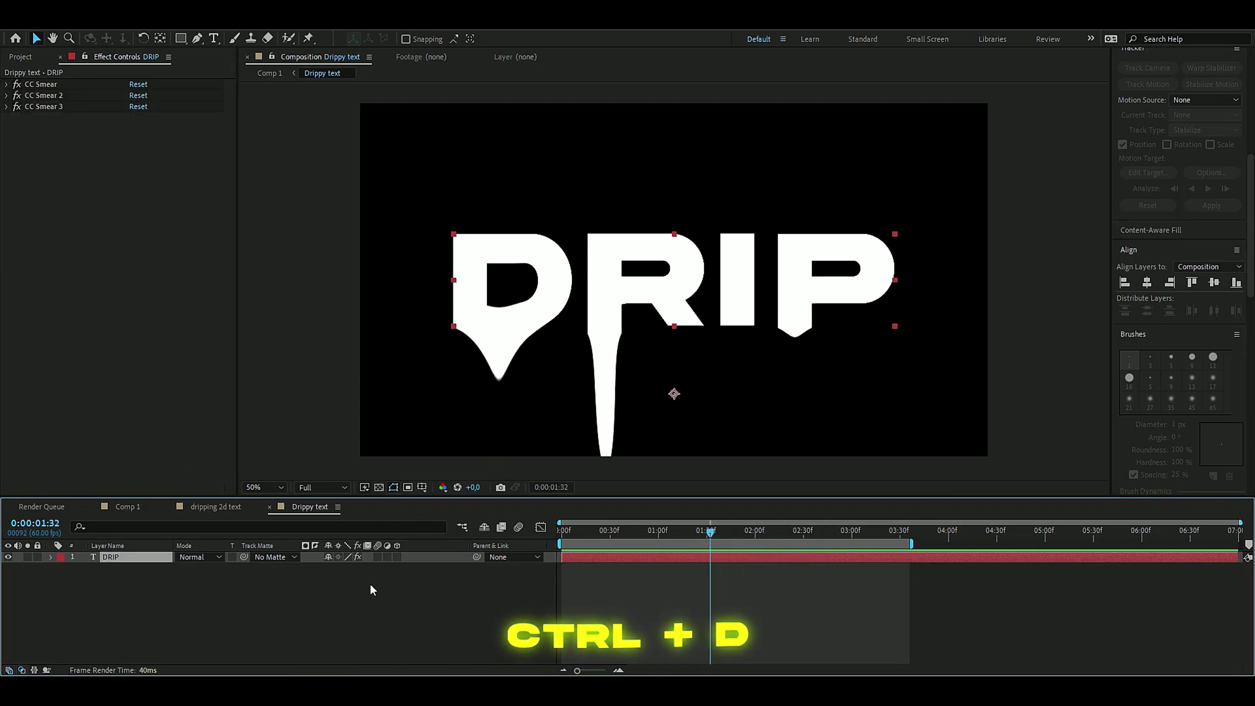
Duplicate the DRIP text below the original, hide the original, and turn the copy into a 4 px white outline without fill
{"action": "key", "text": "ctrl+d"}
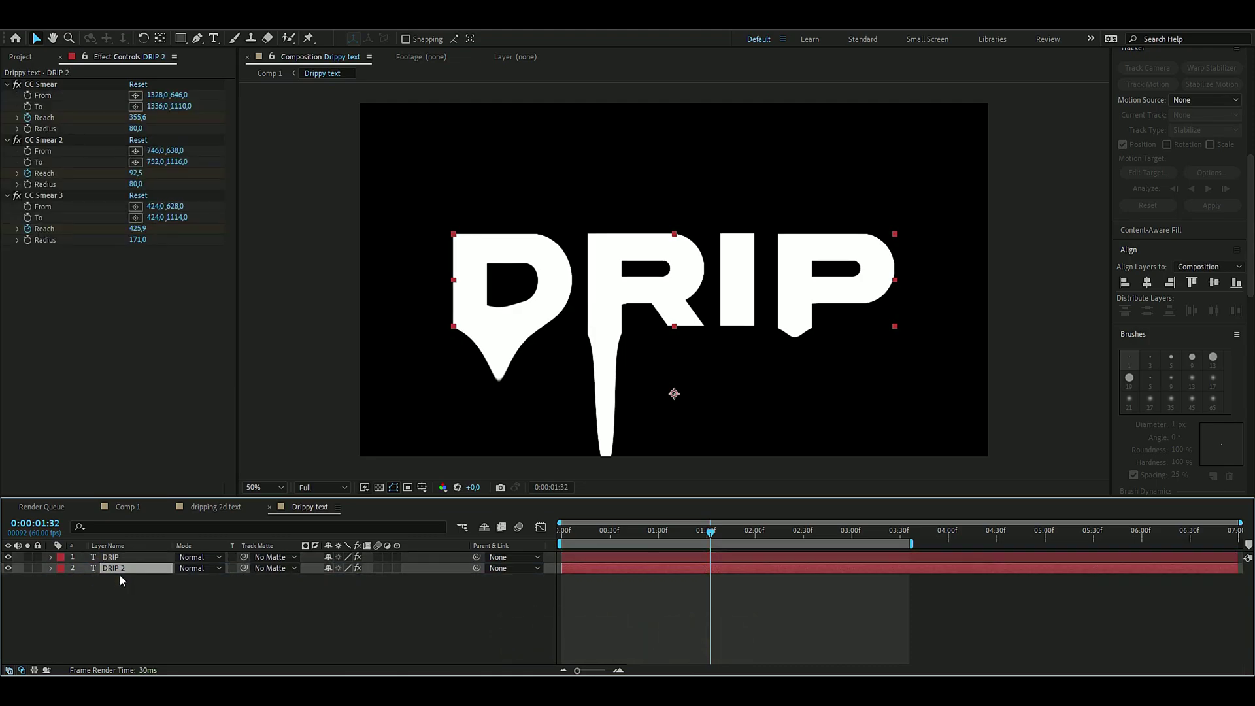
{"action": "left_click", "coordinate": [46, 598]}
{"action": "left_click", "coordinate": [8, 557]}
{"action": "double_click", "coordinate": [113, 568]}
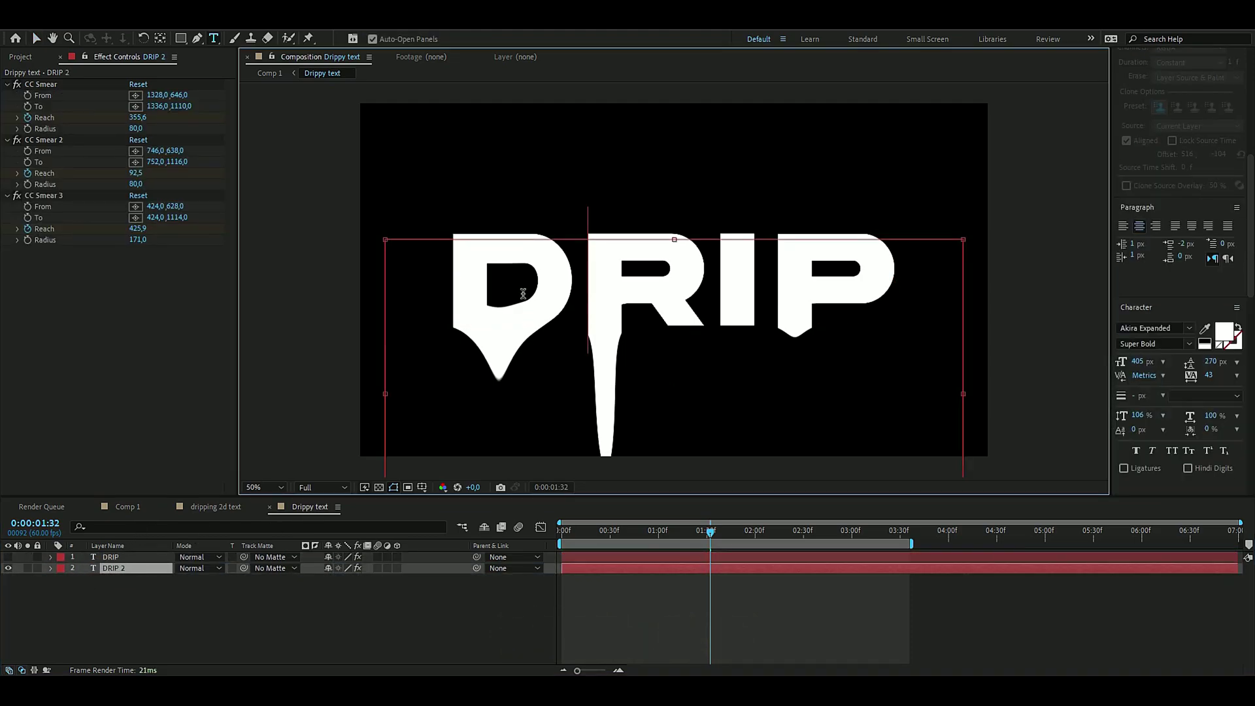
{"action": "left_click", "coordinate": [1238, 329]}
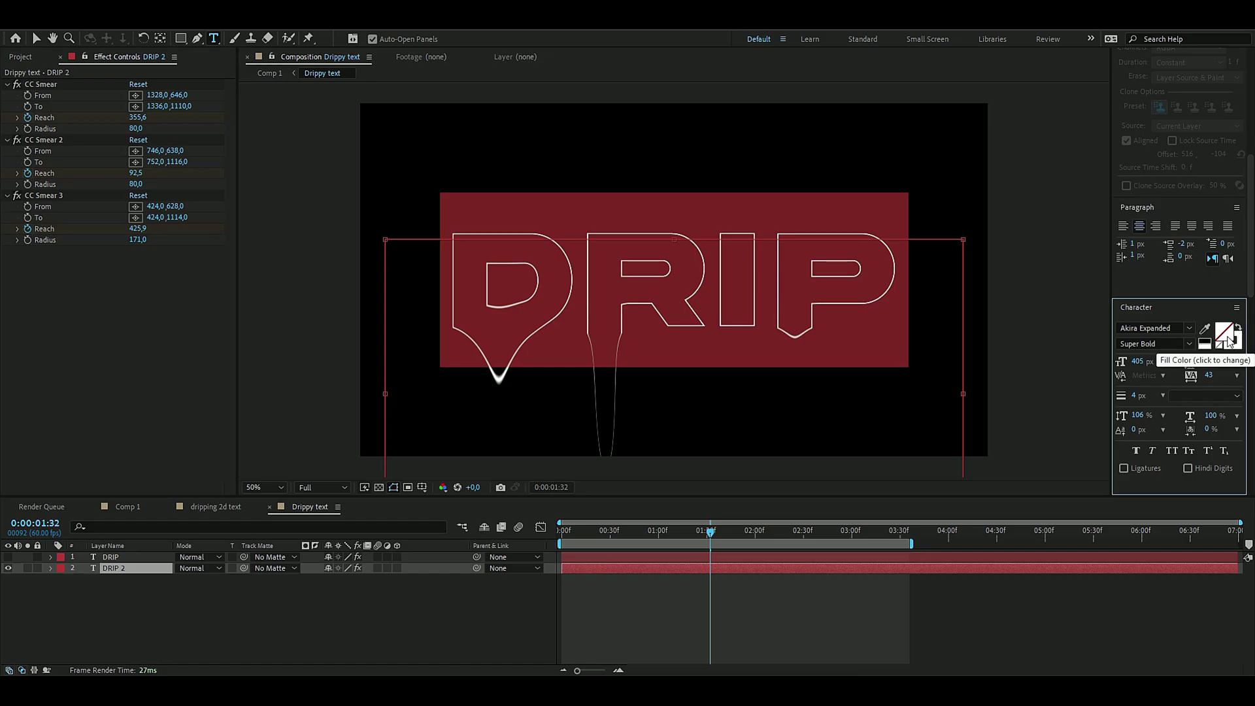
{"action": "left_click", "coordinate": [36, 38]}
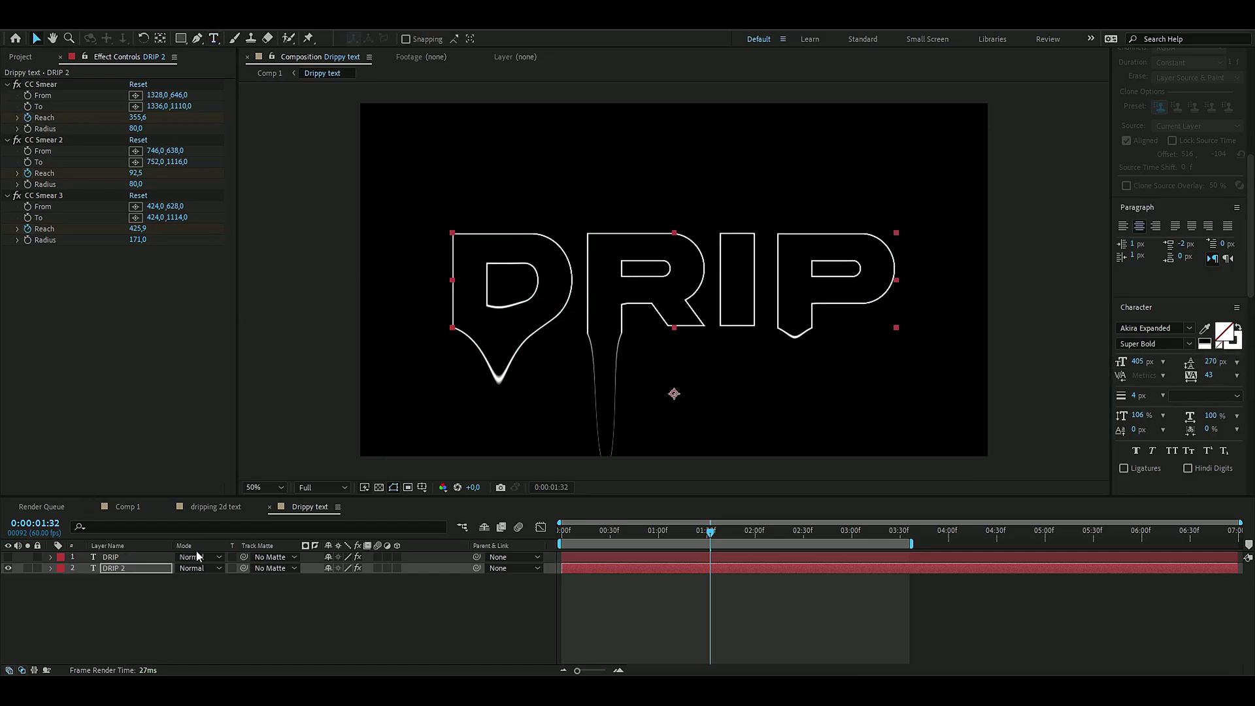
Show the original DRIP text again, nudge the outlined copy slightly below the solid letters, and preview the drips
{"action": "left_click", "coordinate": [8, 556]}
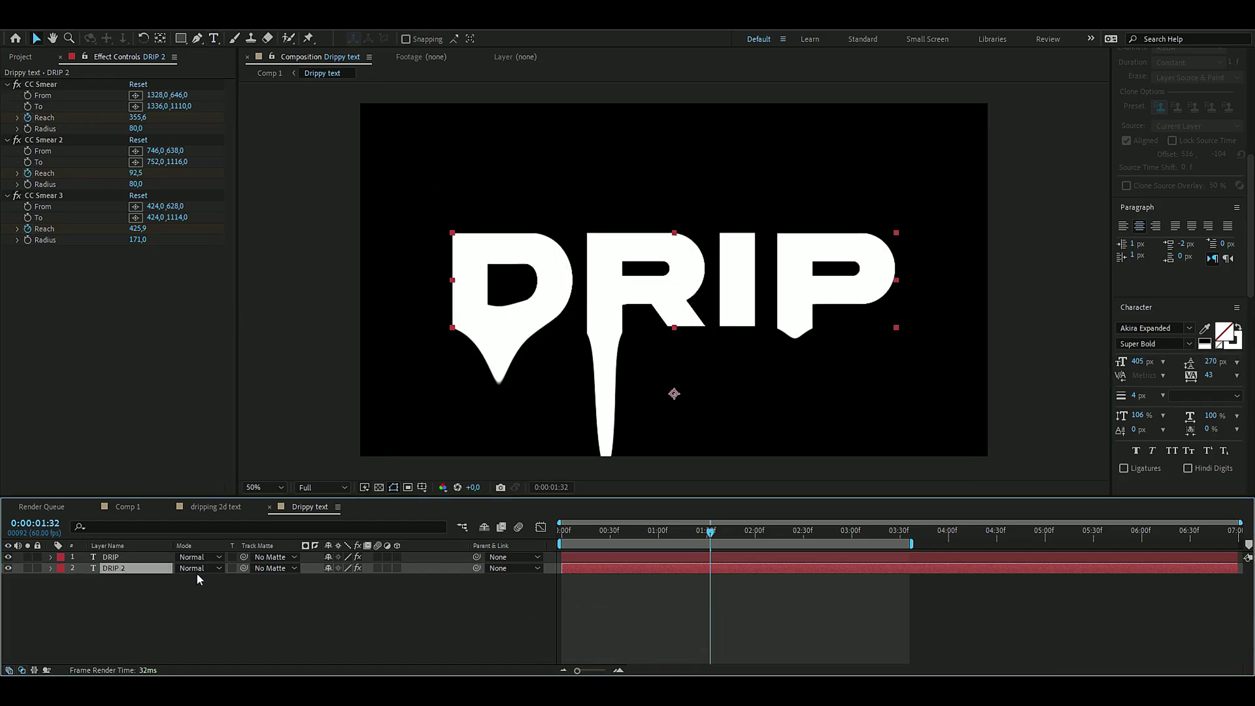
{"action": "key", "text": "Down"}
{"action": "key", "text": "Down"}
{"action": "key", "text": "Down"}
{"action": "key", "text": "Down"}
{"action": "key", "text": "Down"}
{"action": "key", "text": "Down"}
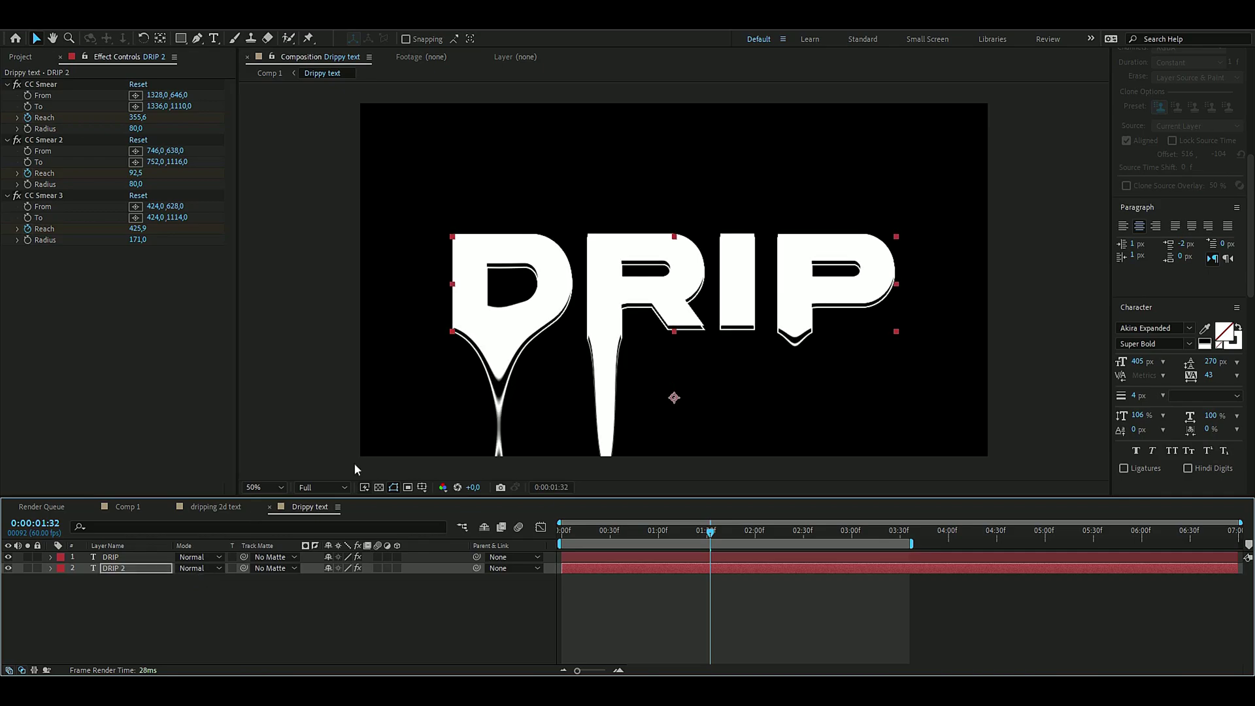
{"action": "key", "text": "space"}
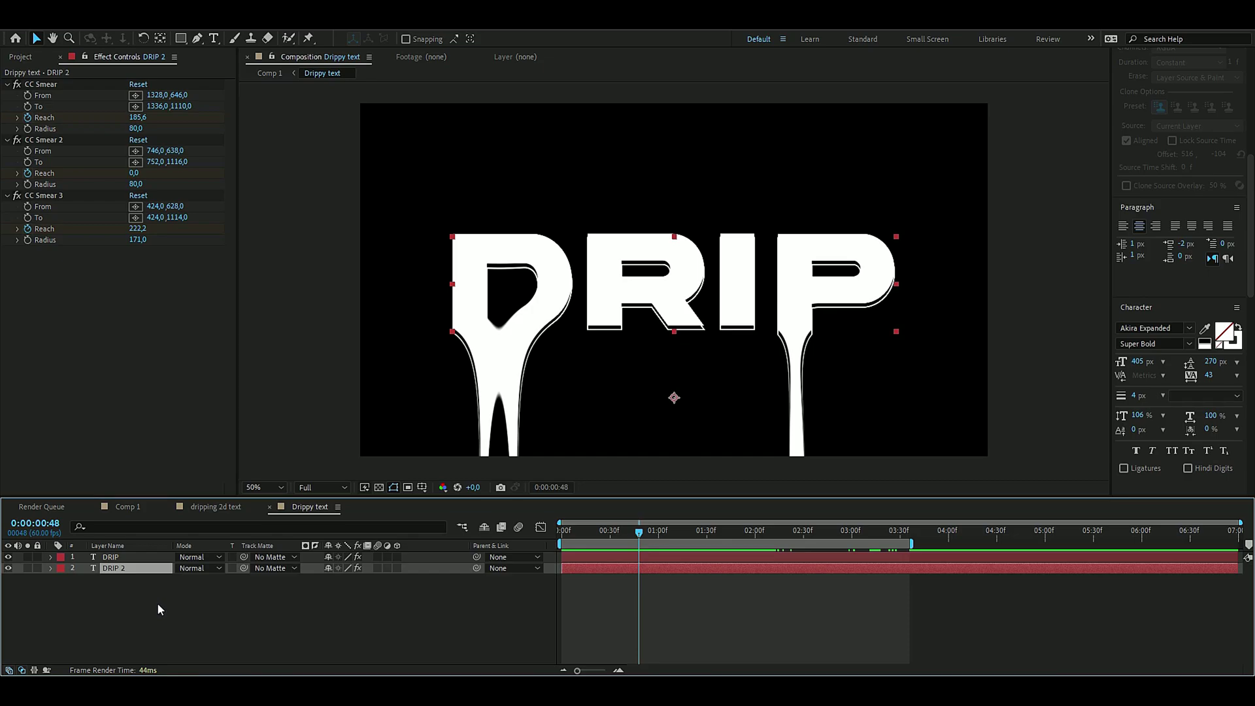
{"action": "key", "text": "space"}
Duplicate the outlined text two more times, offsetting each copy slightly further down, and preview the layered drips
{"action": "key", "text": "ctrl+d"}
{"action": "key", "text": "Down"}
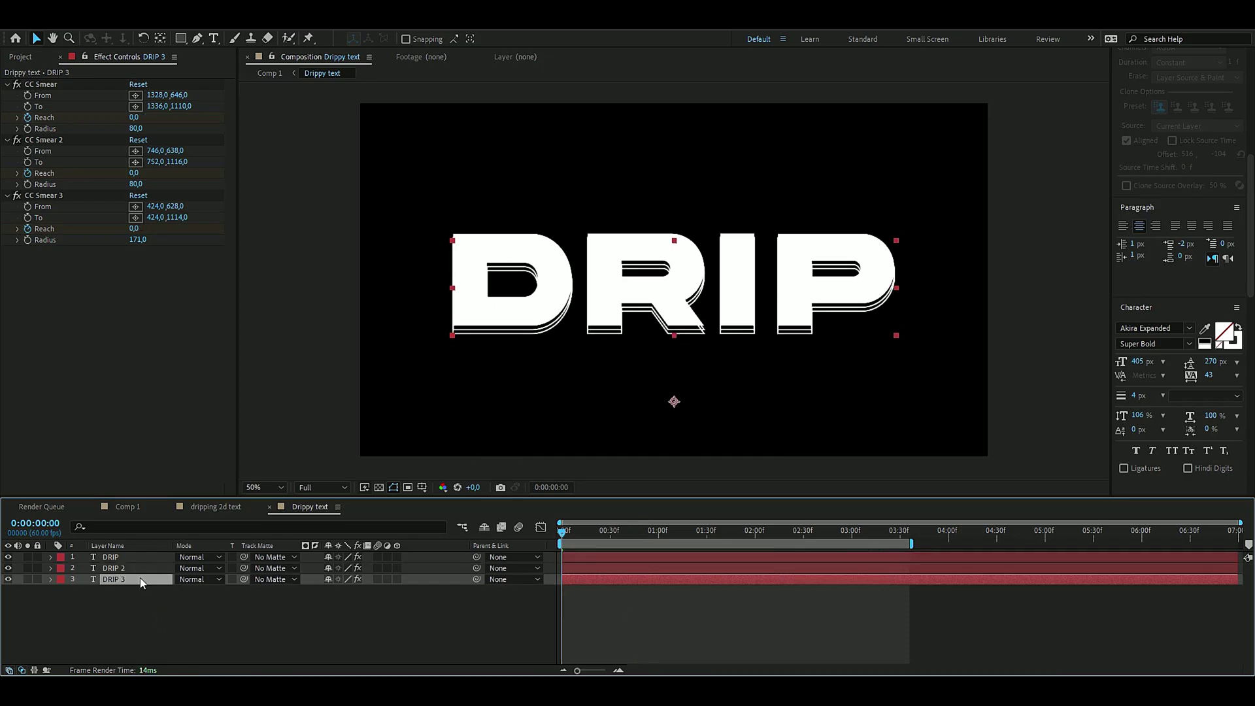
{"action": "key", "text": "ctrl+d"}
{"action": "key", "text": "space"}
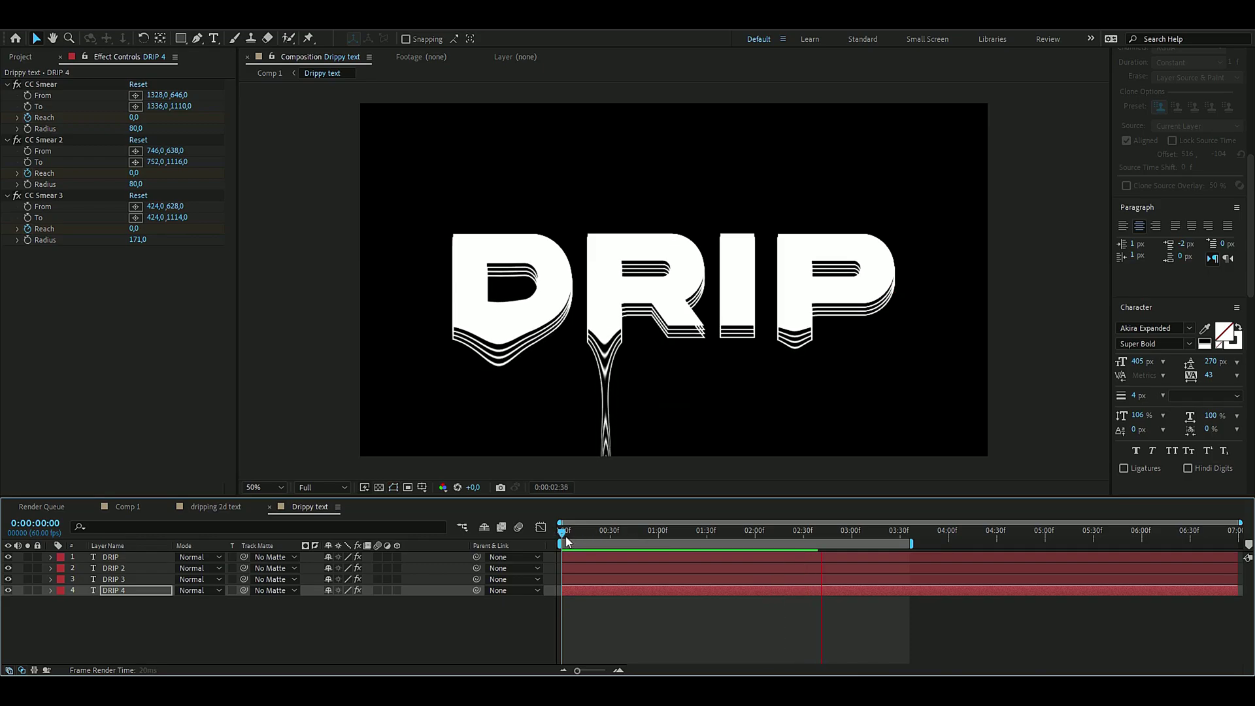
{"action": "left_click_drag", "start_coordinate": [657, 547], "coordinate": [710, 554]}
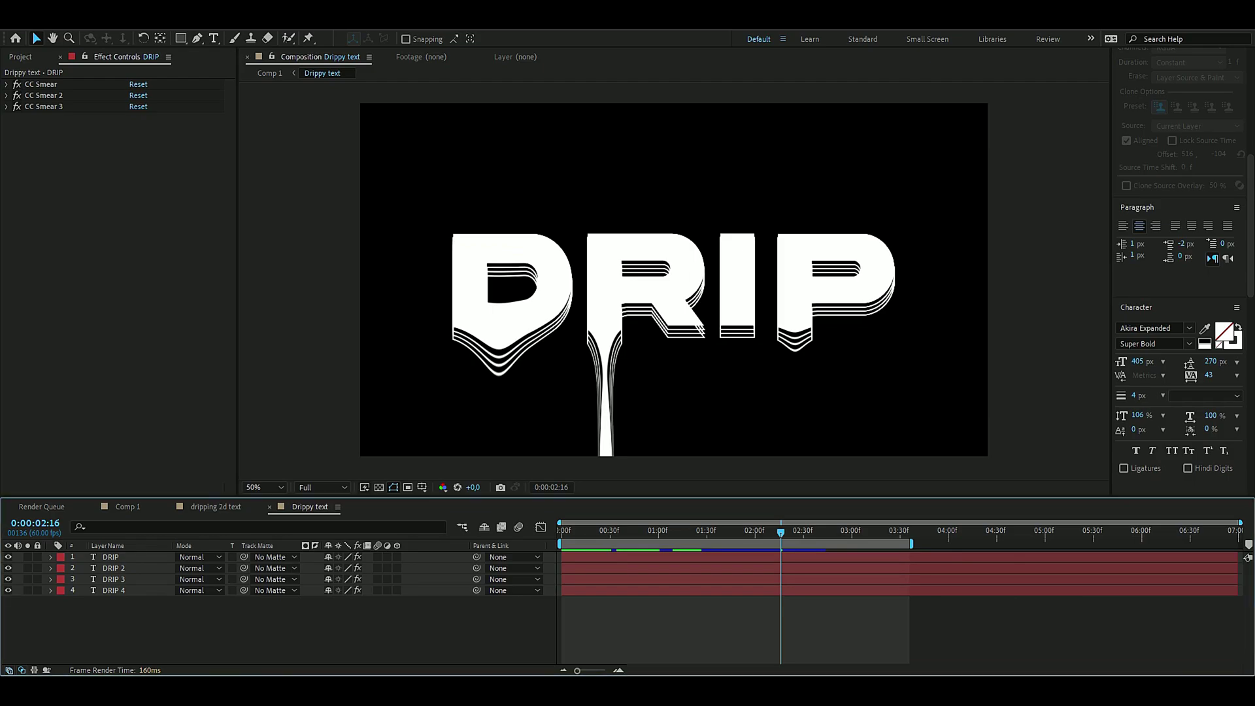
Place the Music vizulaiser bg.avi clip on top in Difference mode and pre-compose the four text layers as Drip
{"action": "left_click_drag", "start_coordinate": [921, 470], "coordinate": [124, 564]}
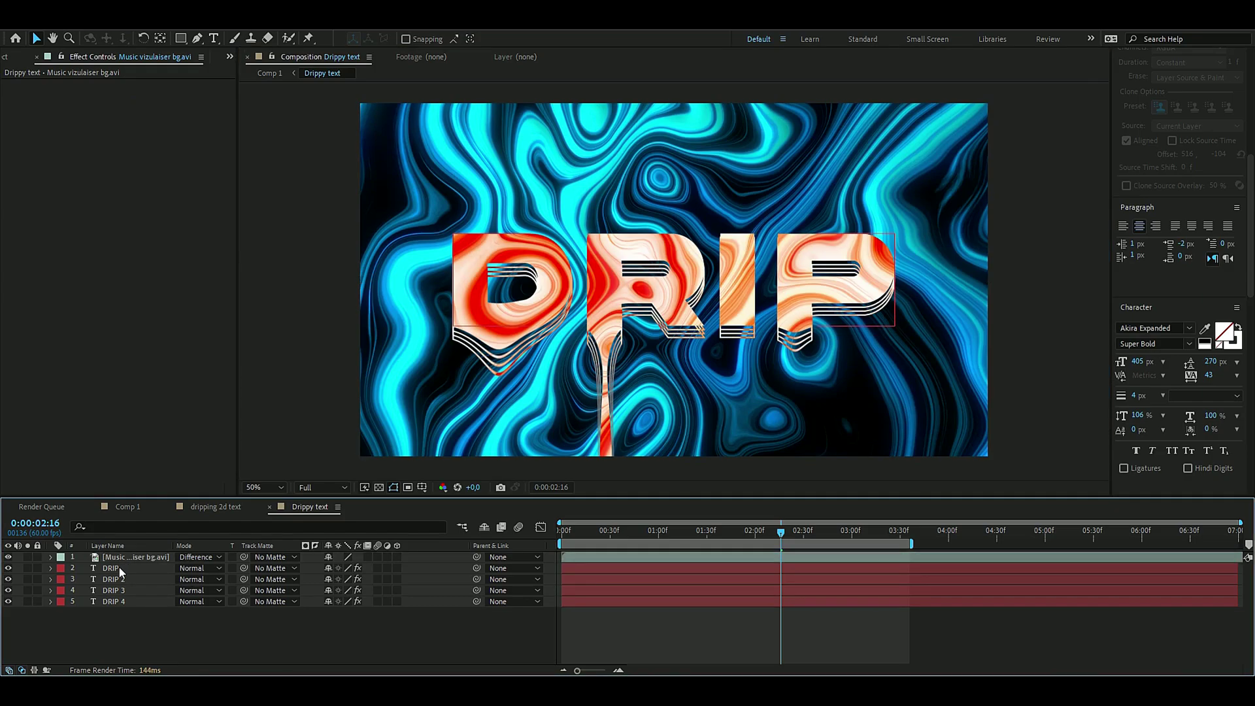
{"action": "left_click", "coordinate": [111, 568]}
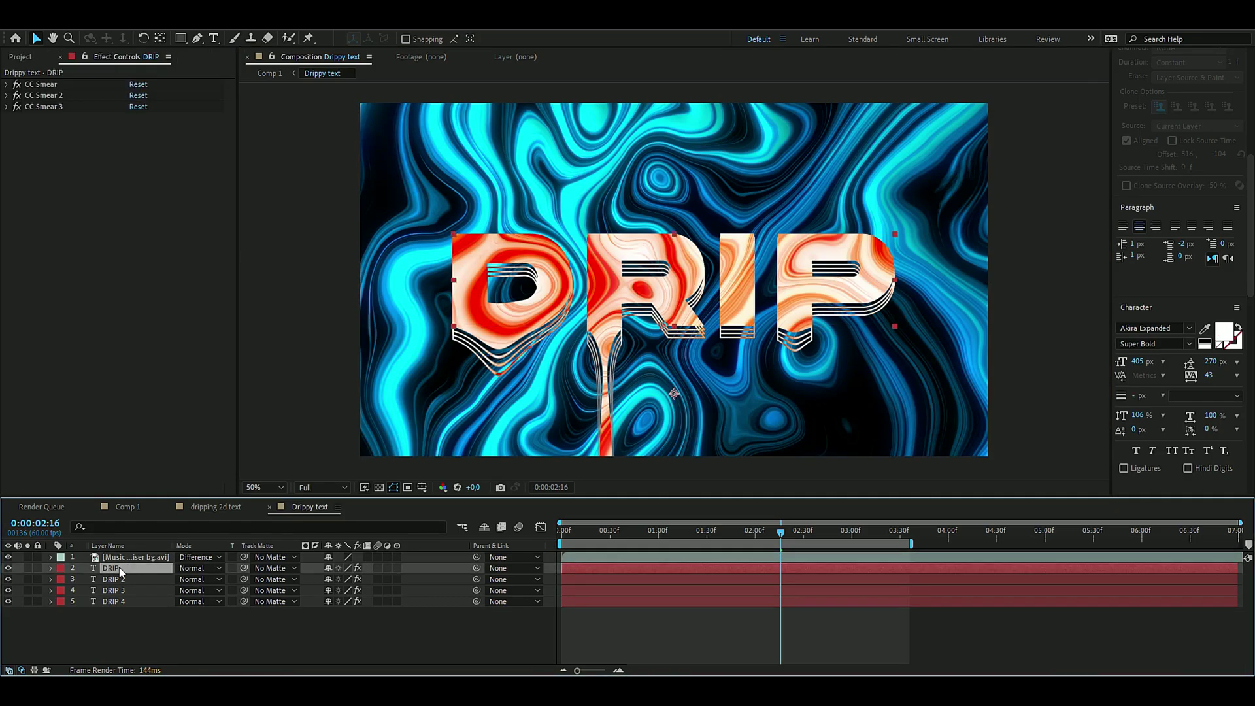
{"action": "left_click", "coordinate": [128, 600], "text": "shift"}
{"action": "right_click", "coordinate": [150, 604]}
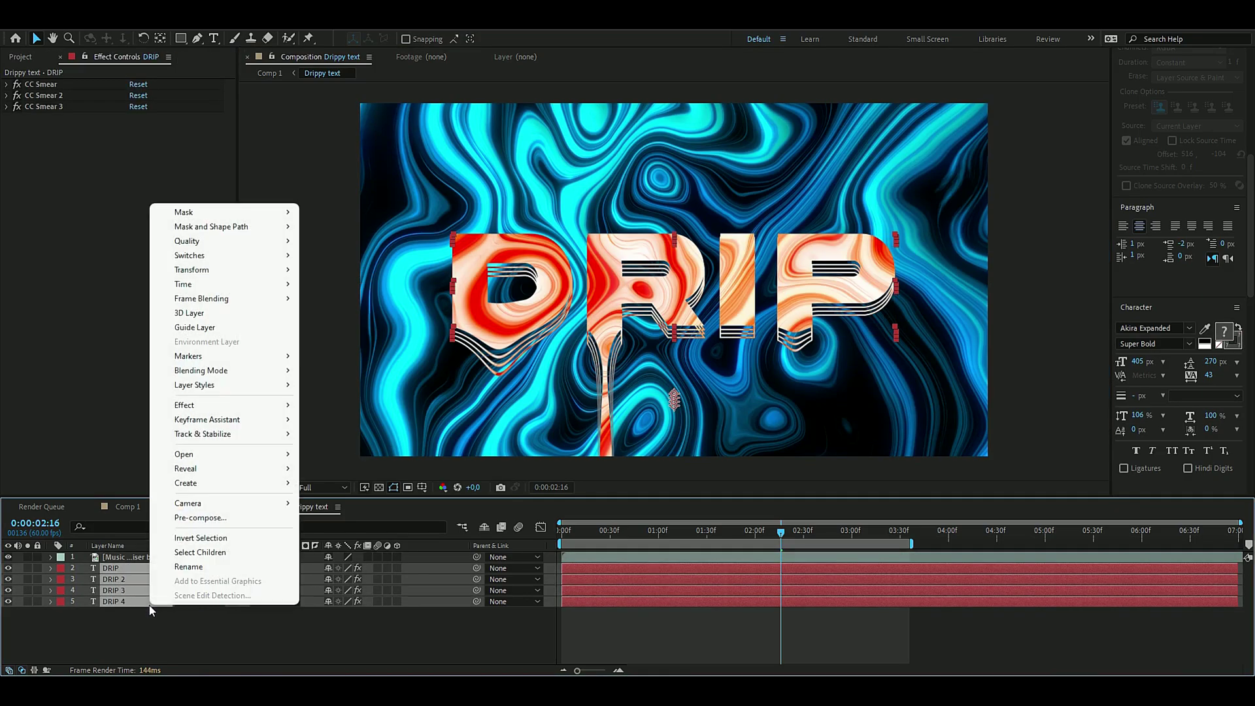
{"action": "left_click", "coordinate": [200, 517]}
{"action": "key", "text": "Return"}
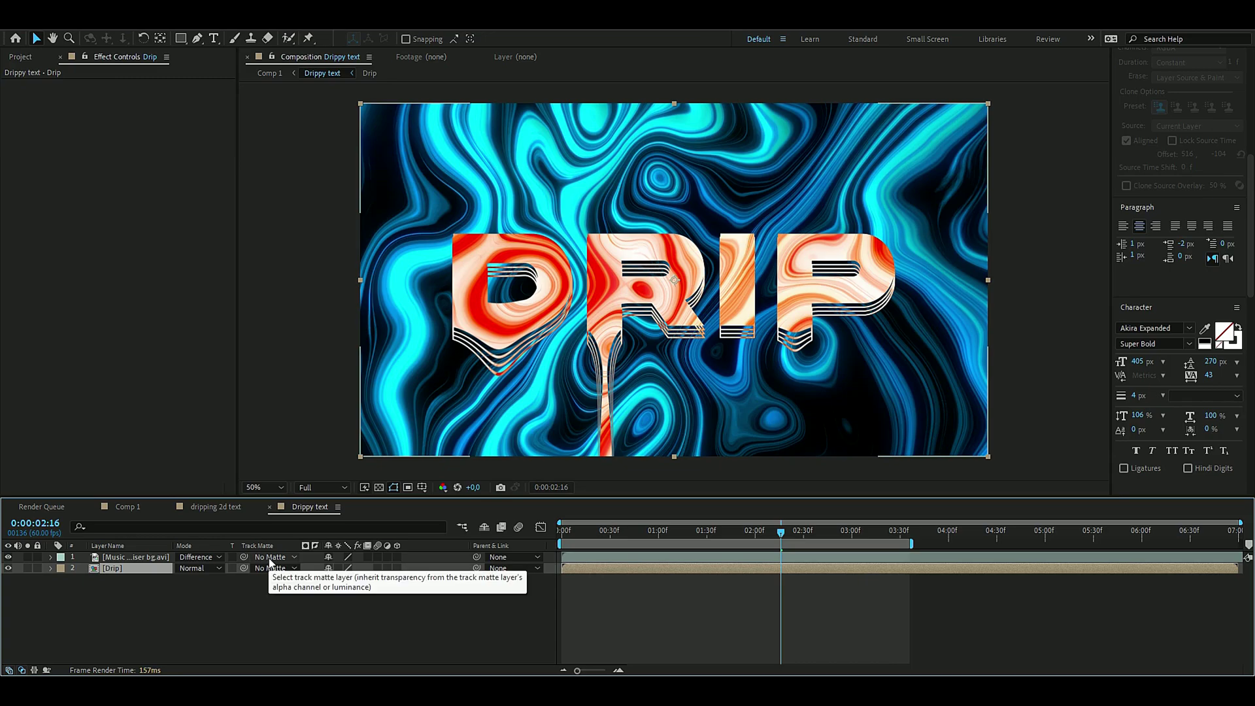
Use the Drip pre-comp as the background clip's track matte and scrub back to check the textured drips
{"action": "left_click", "coordinate": [270, 557]}
{"action": "left_click", "coordinate": [301, 602]}
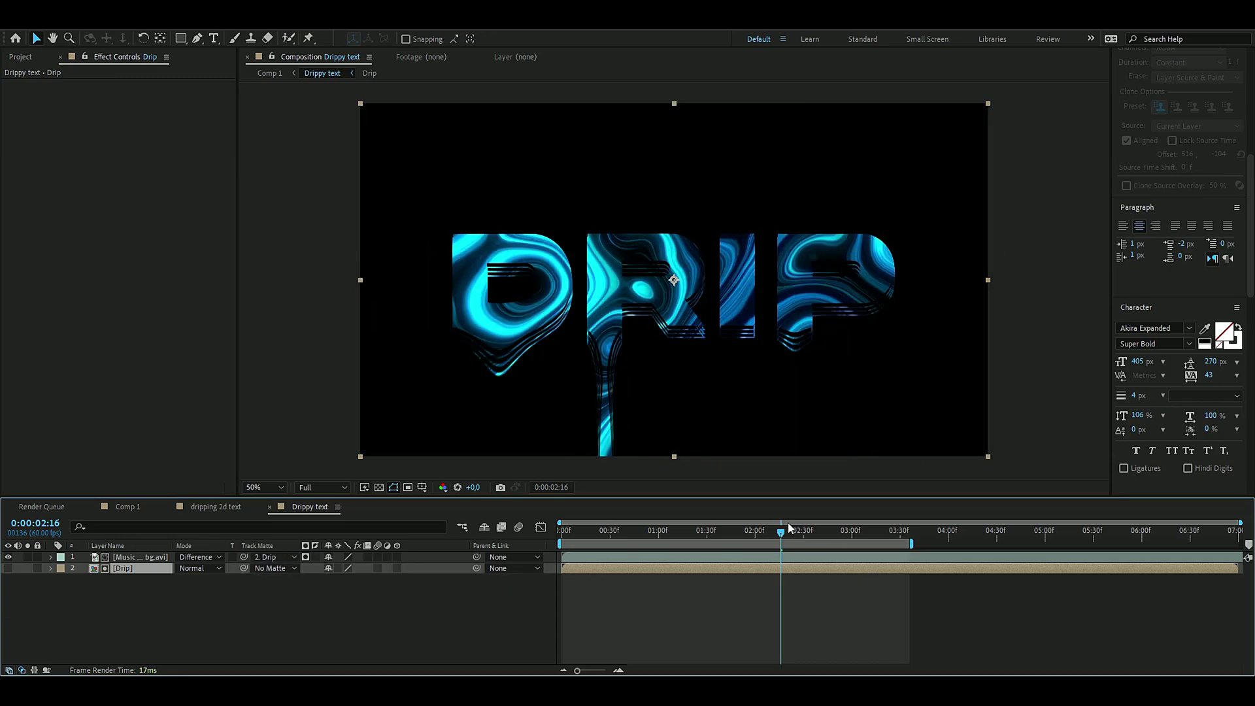
{"action": "left_click_drag", "start_coordinate": [781, 533], "coordinate": [729, 533]}
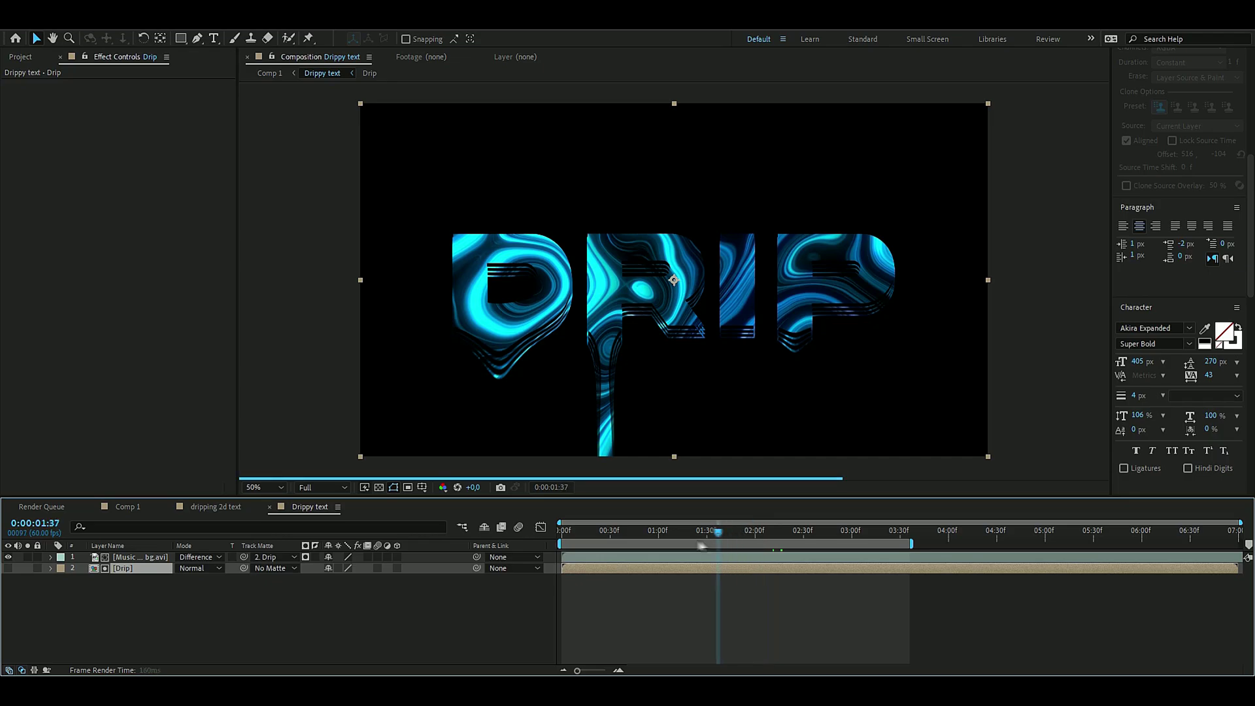
Create an adjustment layer on top and apply Colorama to it with a Phase Shift of 179°
{"action": "left_click", "coordinate": [142, 609]}
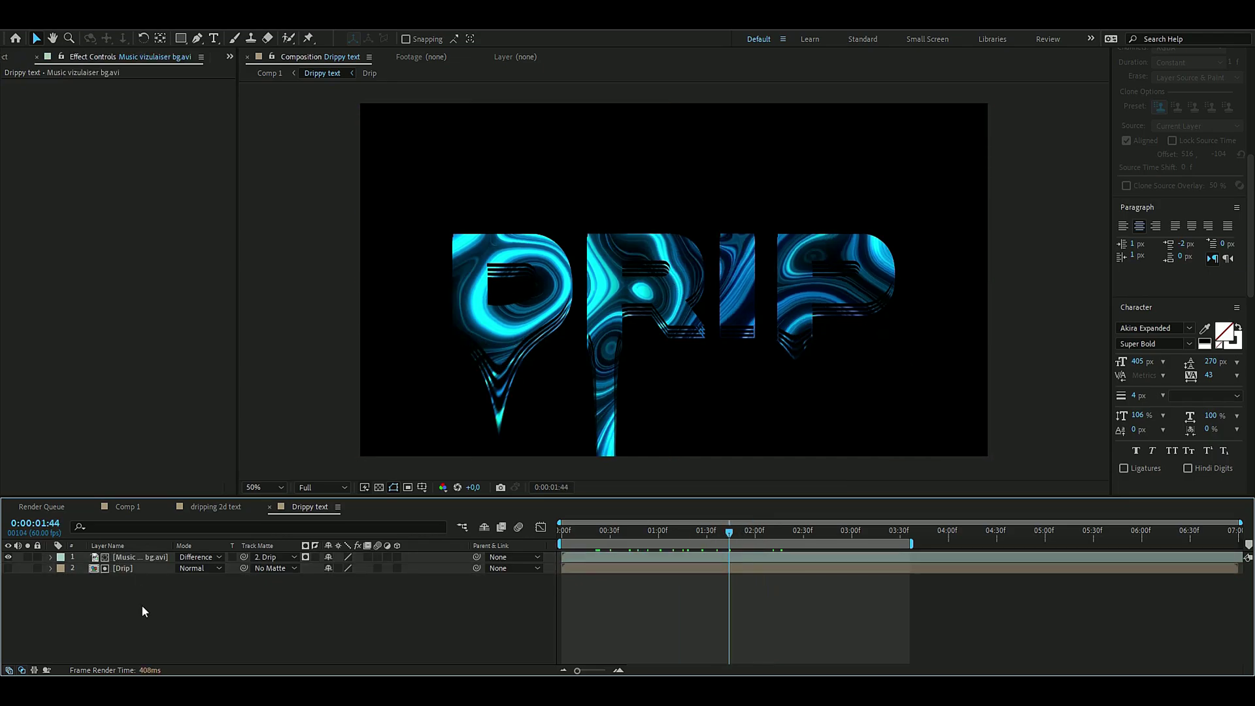
{"action": "key", "text": "ctrl+alt+y"}
{"action": "key", "text": "ctrl+space"}
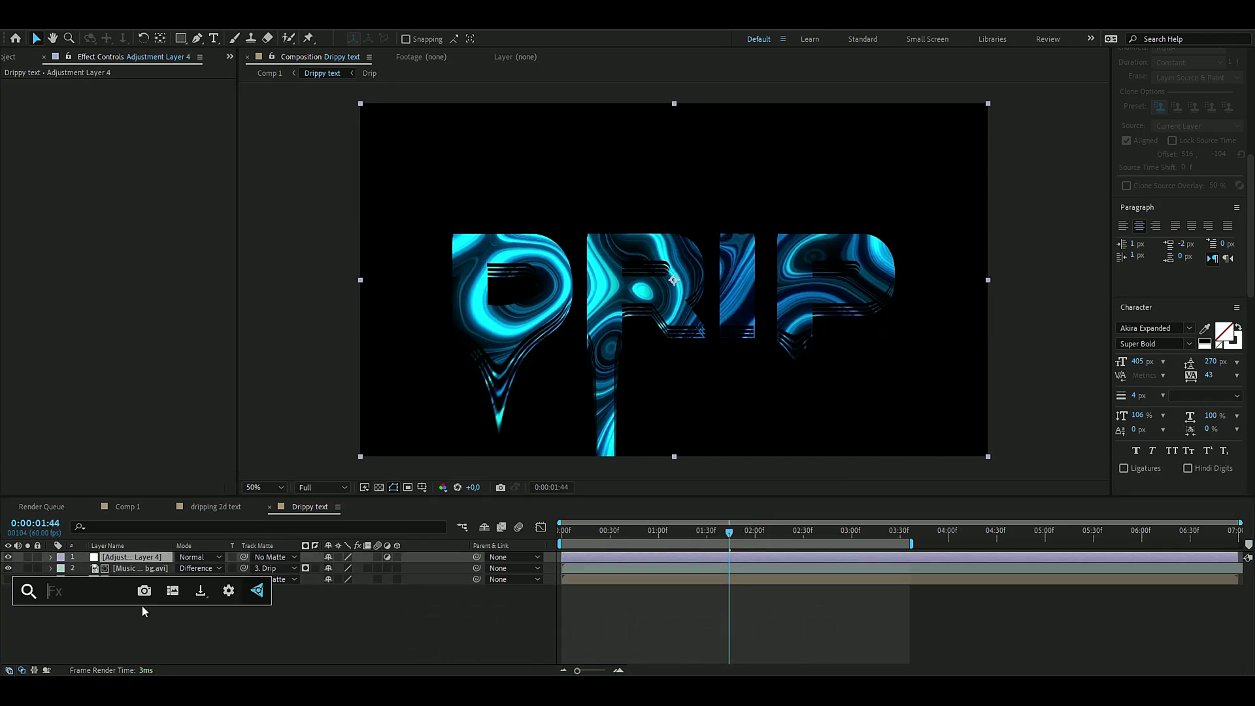
{"action": "type", "text": "co"}
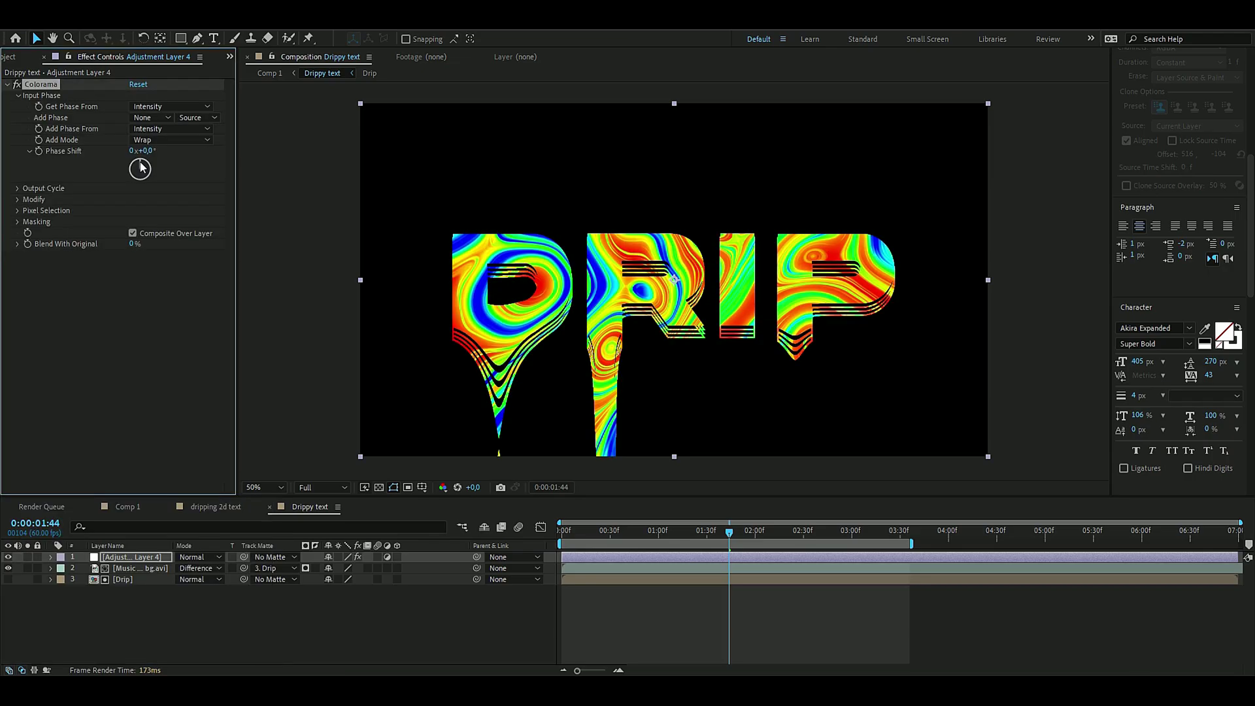
{"action": "left_click_drag", "start_coordinate": [141, 163], "coordinate": [140, 190]}
Try Red as Colorama's Add Phase From source and restore Intensity
{"action": "left_click", "coordinate": [147, 130]}
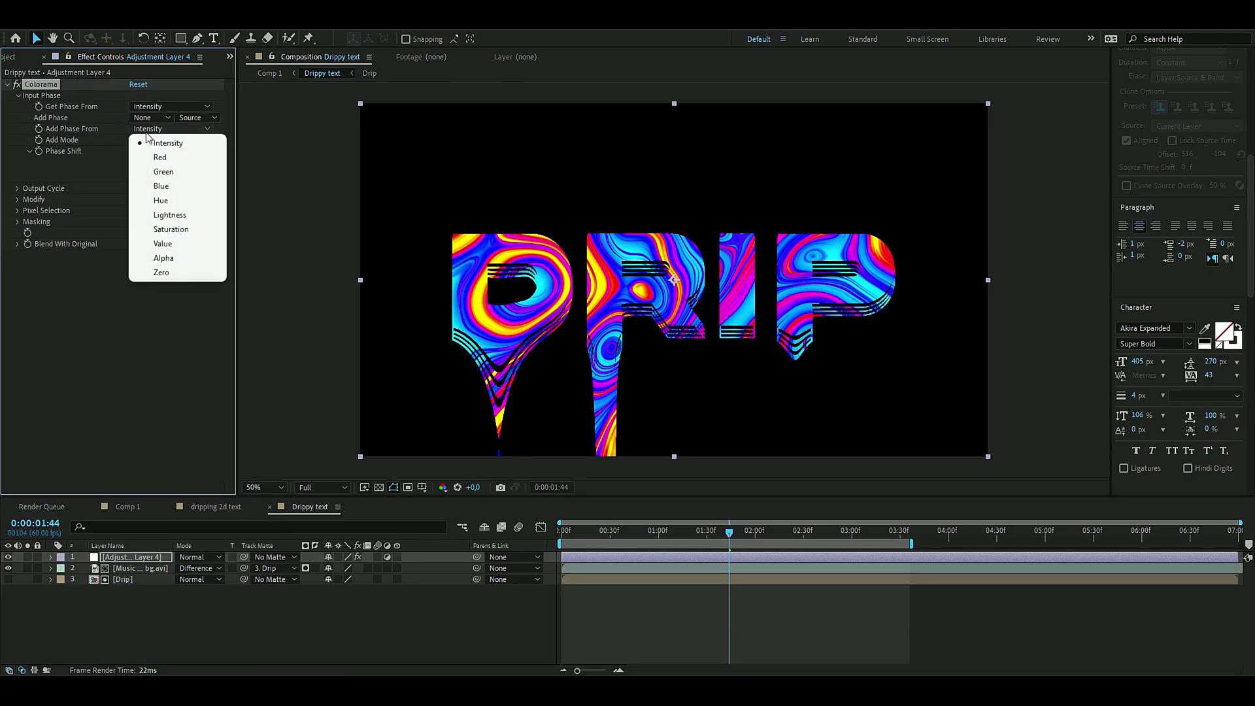
{"action": "left_click", "coordinate": [160, 157]}
{"action": "left_click", "coordinate": [161, 129]}
{"action": "left_click", "coordinate": [163, 144]}
Try Hue, Blue, Green and Red in turn as Colorama's Get Phase From source
{"action": "left_click", "coordinate": [163, 107]}
{"action": "left_click", "coordinate": [162, 178]}
{"action": "left_click", "coordinate": [163, 108]}
{"action": "left_click", "coordinate": [166, 162]}
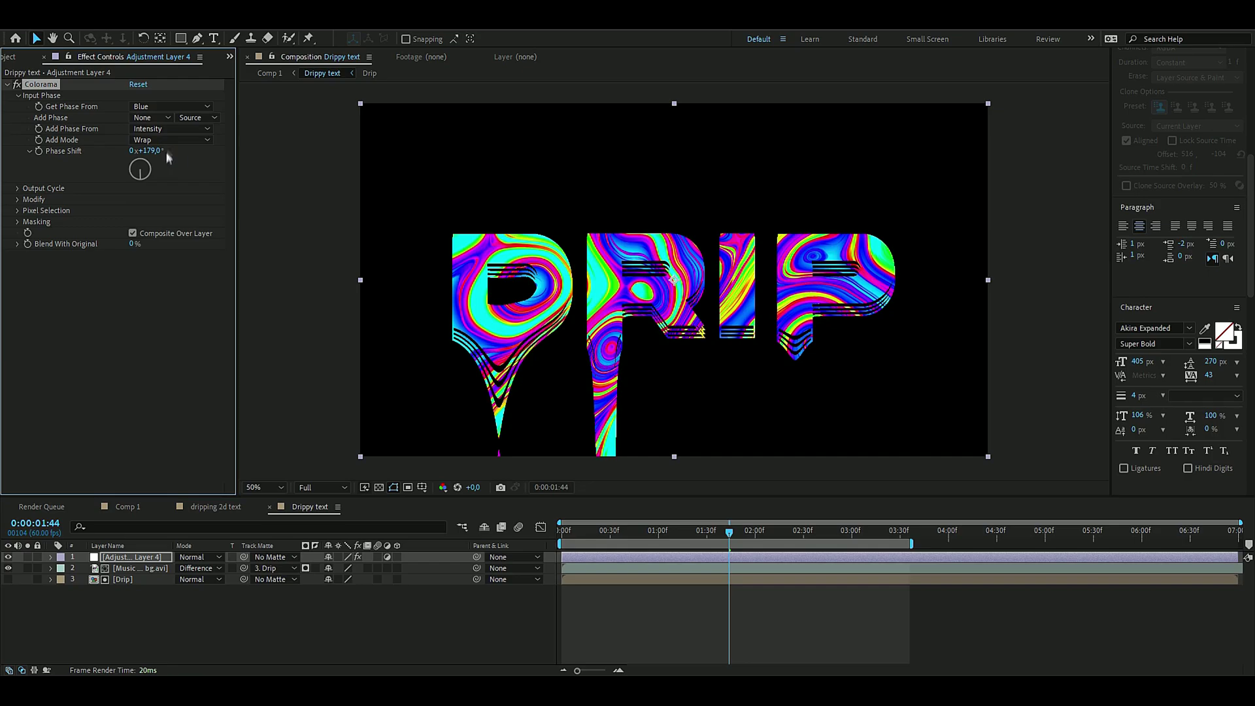
{"action": "left_click", "coordinate": [166, 107]}
{"action": "left_click", "coordinate": [168, 150]}
{"action": "left_click", "coordinate": [170, 106]}
{"action": "left_click", "coordinate": [169, 135]}
Try Lightness, Saturation, Value, Alpha and Zero as Colorama's Get Phase From source, comparing the colours at 0:00:01:20
{"action": "left_click", "coordinate": [171, 107]}
{"action": "left_click", "coordinate": [170, 192]}
{"action": "left_click", "coordinate": [174, 106]}
{"action": "left_click", "coordinate": [170, 206]}
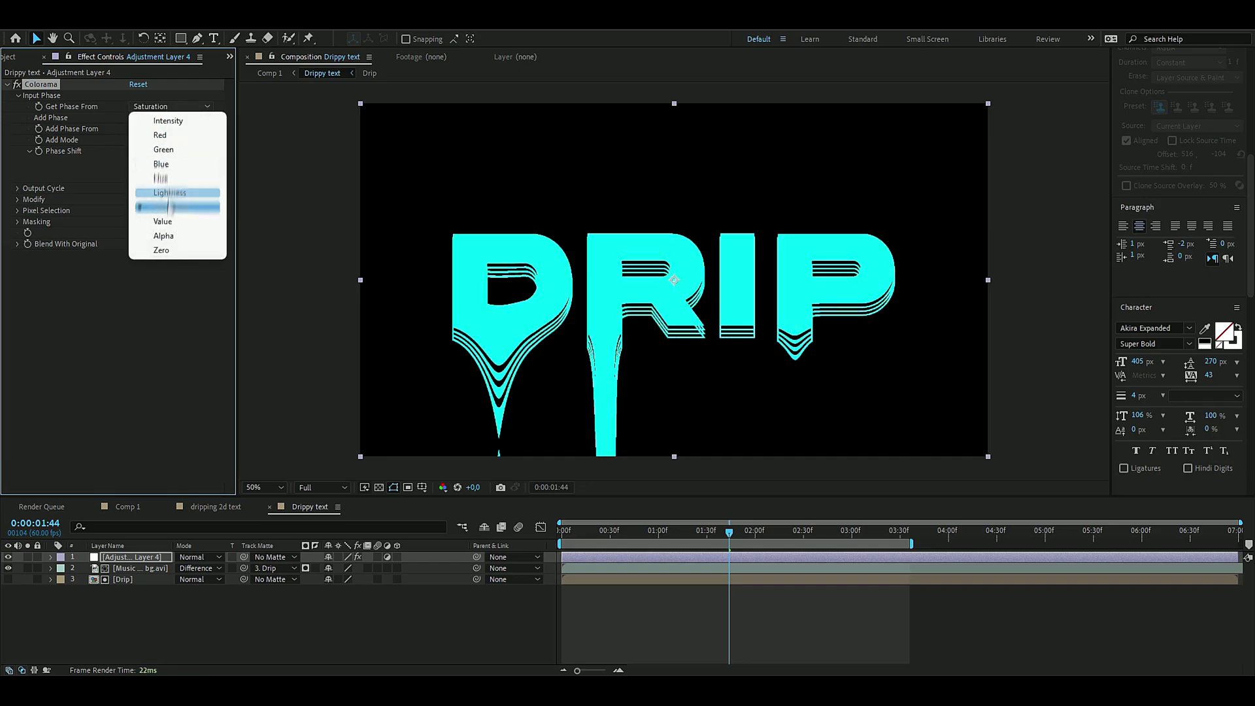
{"action": "left_click", "coordinate": [168, 221]}
{"action": "left_click_drag", "start_coordinate": [728, 534], "coordinate": [691, 535]}
{"action": "left_click", "coordinate": [171, 107]}
{"action": "left_click", "coordinate": [174, 235]}
{"action": "left_click", "coordinate": [171, 106]}
{"action": "left_click", "coordinate": [171, 250]}
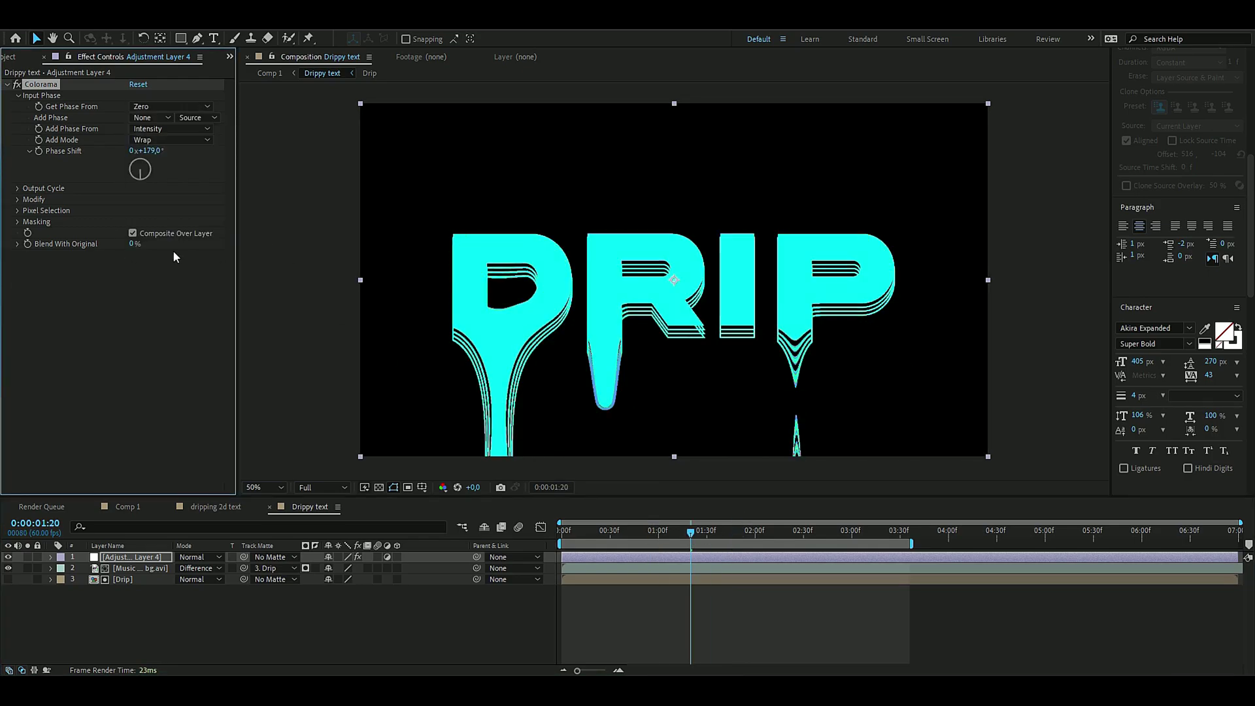
{"action": "left_click", "coordinate": [160, 107]}
{"action": "left_click", "coordinate": [169, 192]}
Set Colorama's Get Phase From to Hue and its Phase Shift to 155°
{"action": "left_click", "coordinate": [160, 106]}
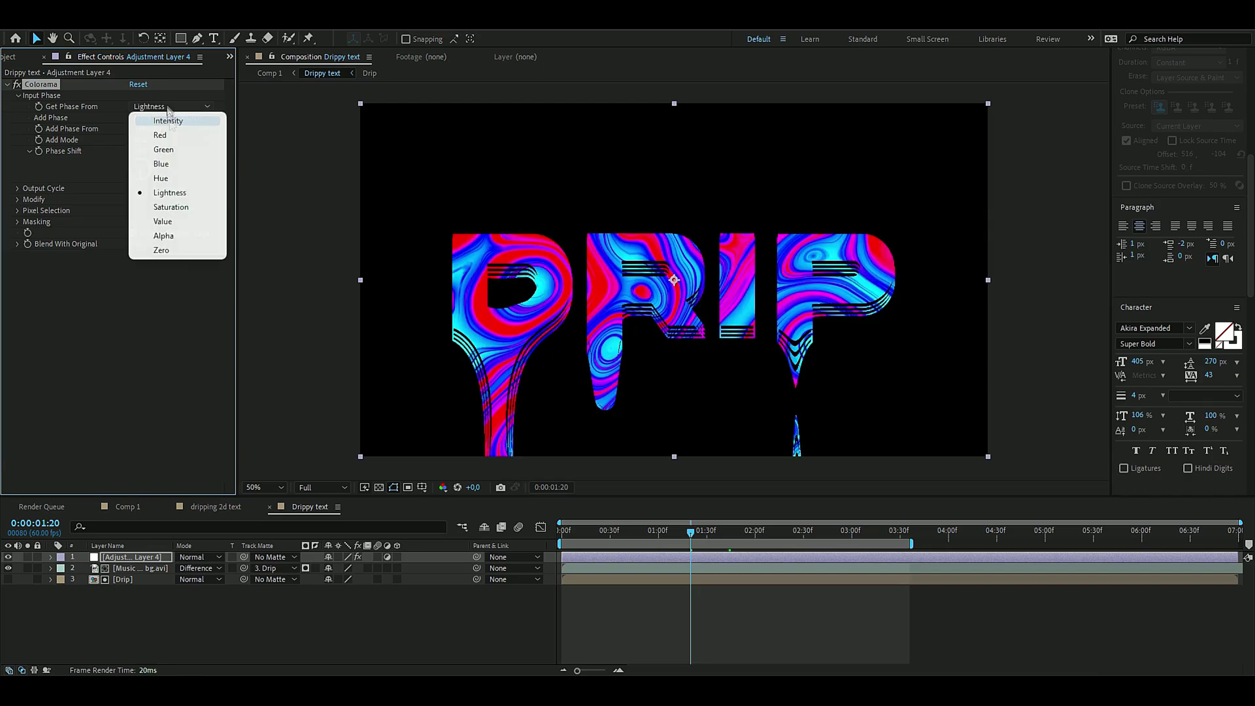
{"action": "left_click", "coordinate": [160, 177]}
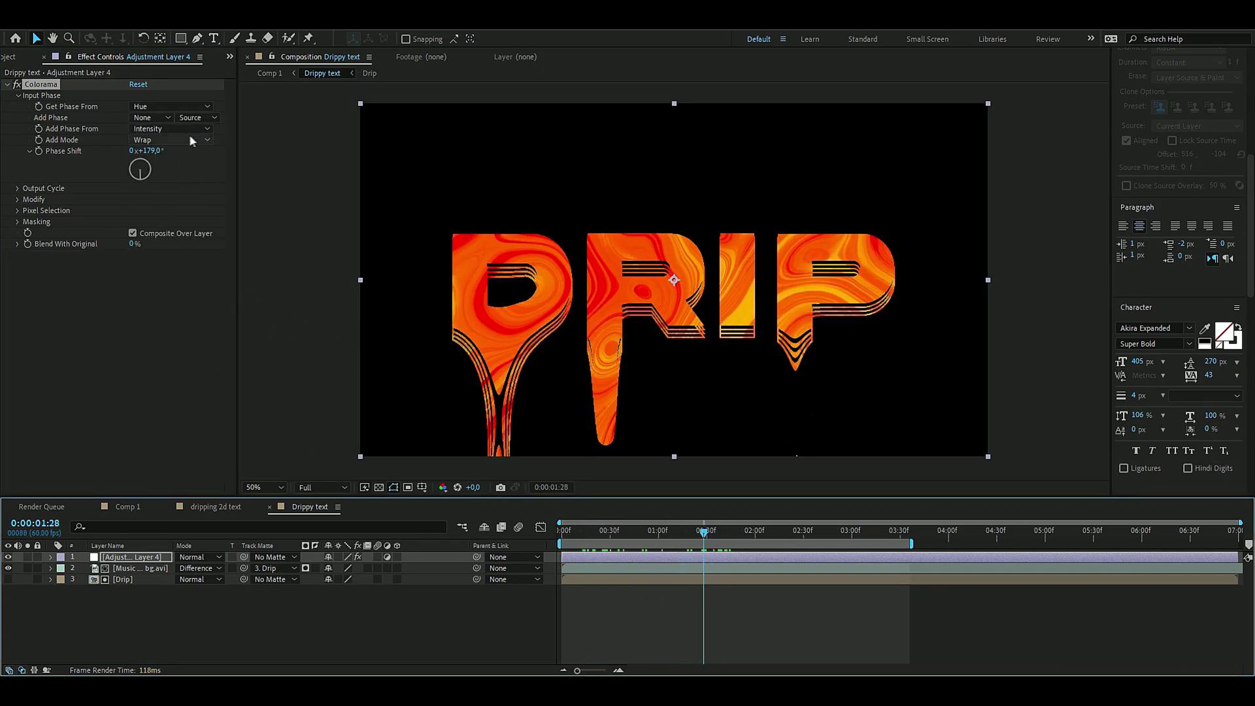
{"action": "left_click", "coordinate": [137, 165]}
{"action": "left_click_drag", "start_coordinate": [137, 164], "coordinate": [160, 210]}
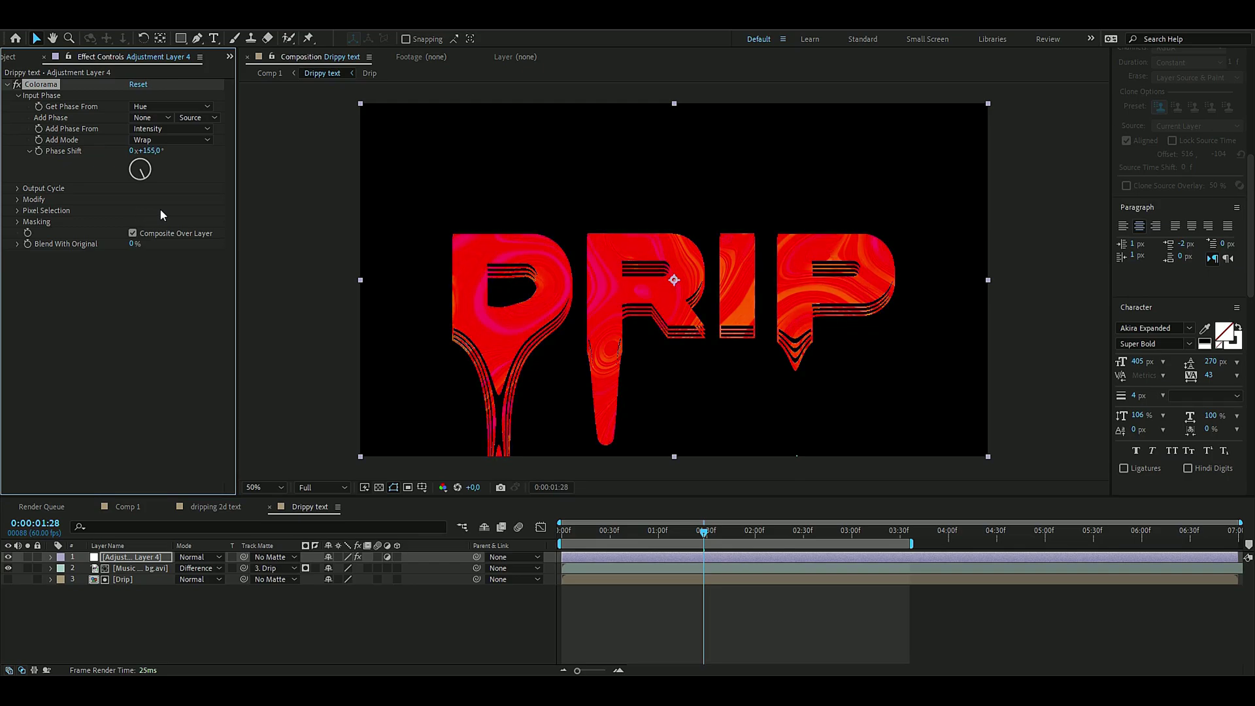
Apply the Cartoon effect to the adjustment layer and scrub to 0:00:01:01 to check the drips
{"action": "key", "text": "ctrl+space"}
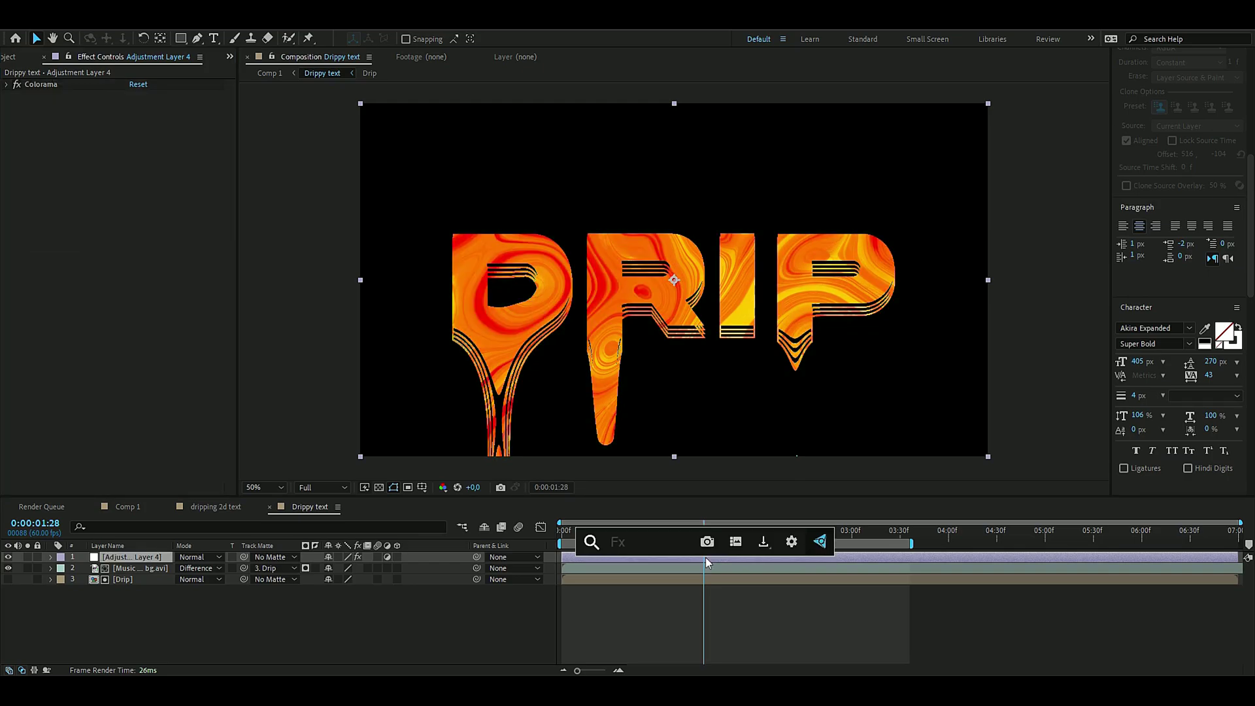
{"action": "type", "text": "car"}
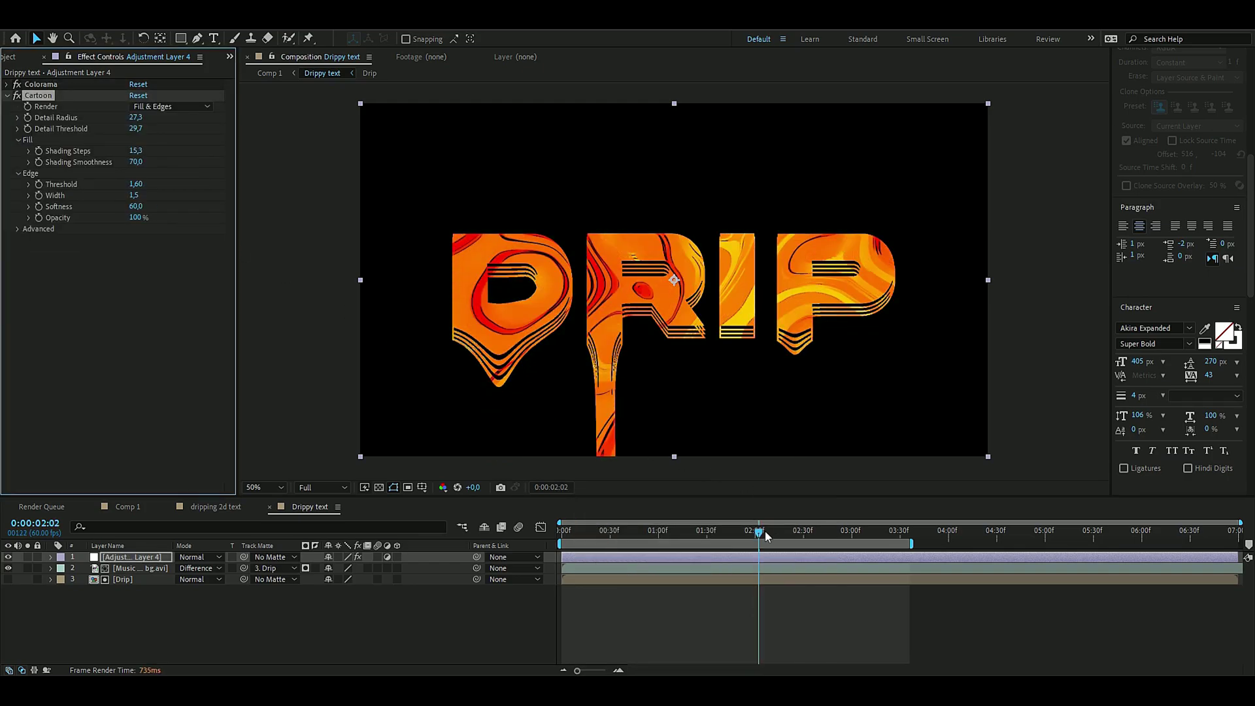
{"action": "left_click_drag", "start_coordinate": [766, 536], "coordinate": [660, 532]}
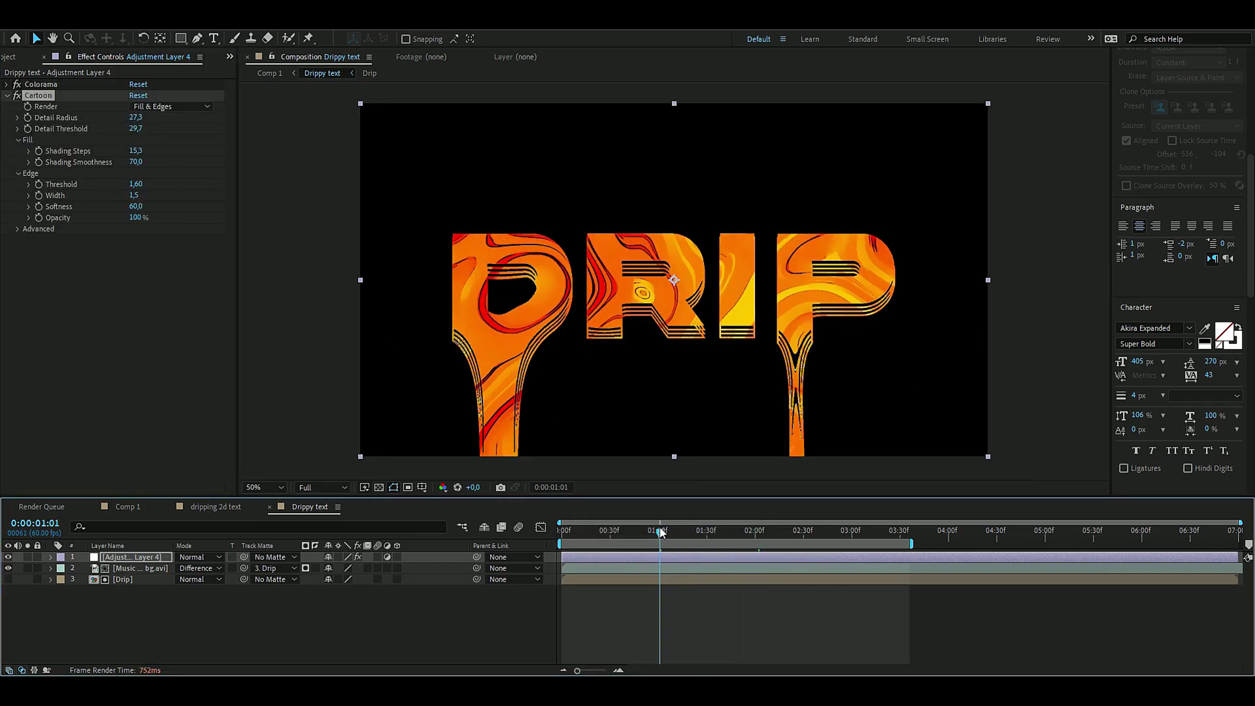
Add Deep Glow to the adjustment layer with Radius 411, Exposure 0.75 and Unmult enabled, and return to the first frame
{"action": "key", "text": "ctrl+space"}
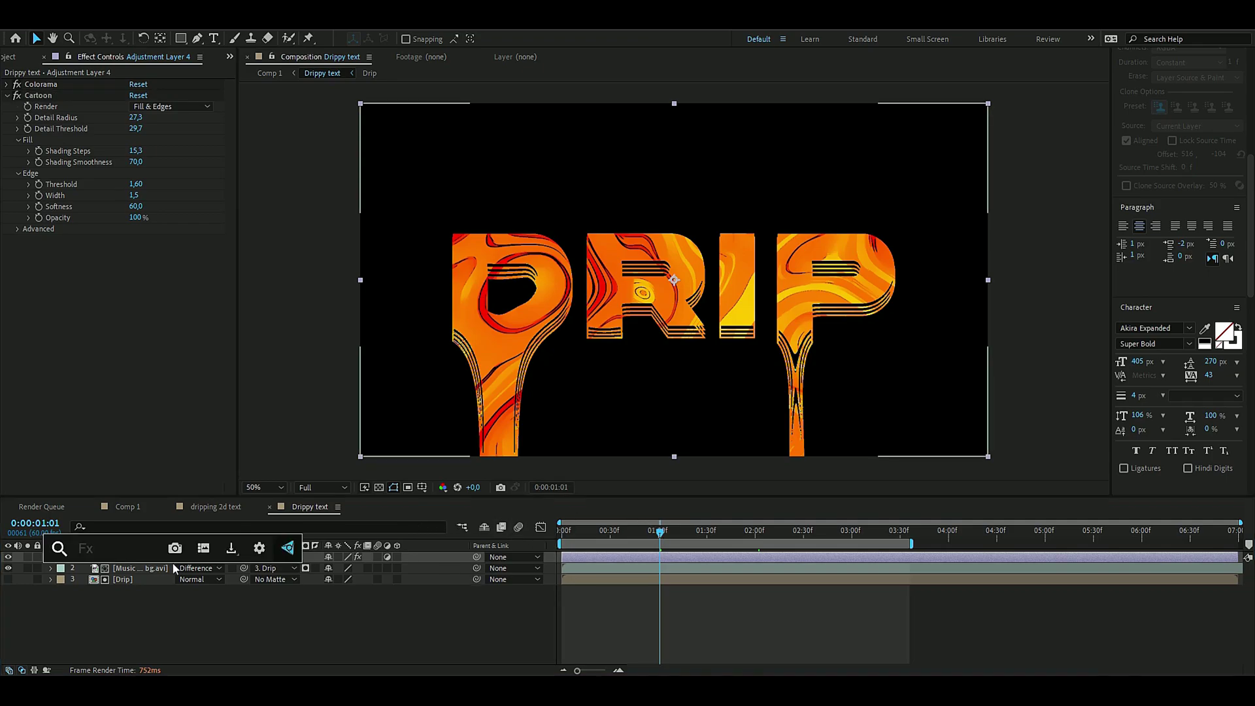
{"action": "type", "text": "c"}
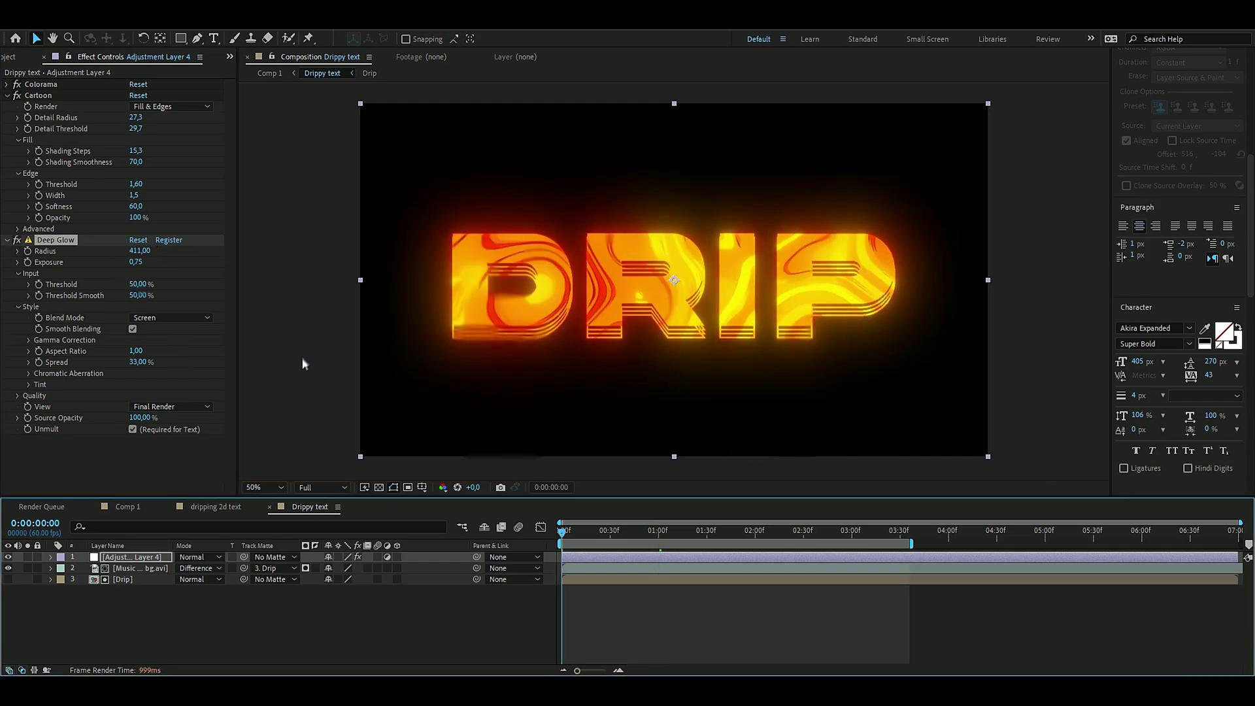
{"action": "left_click", "coordinate": [304, 359]}
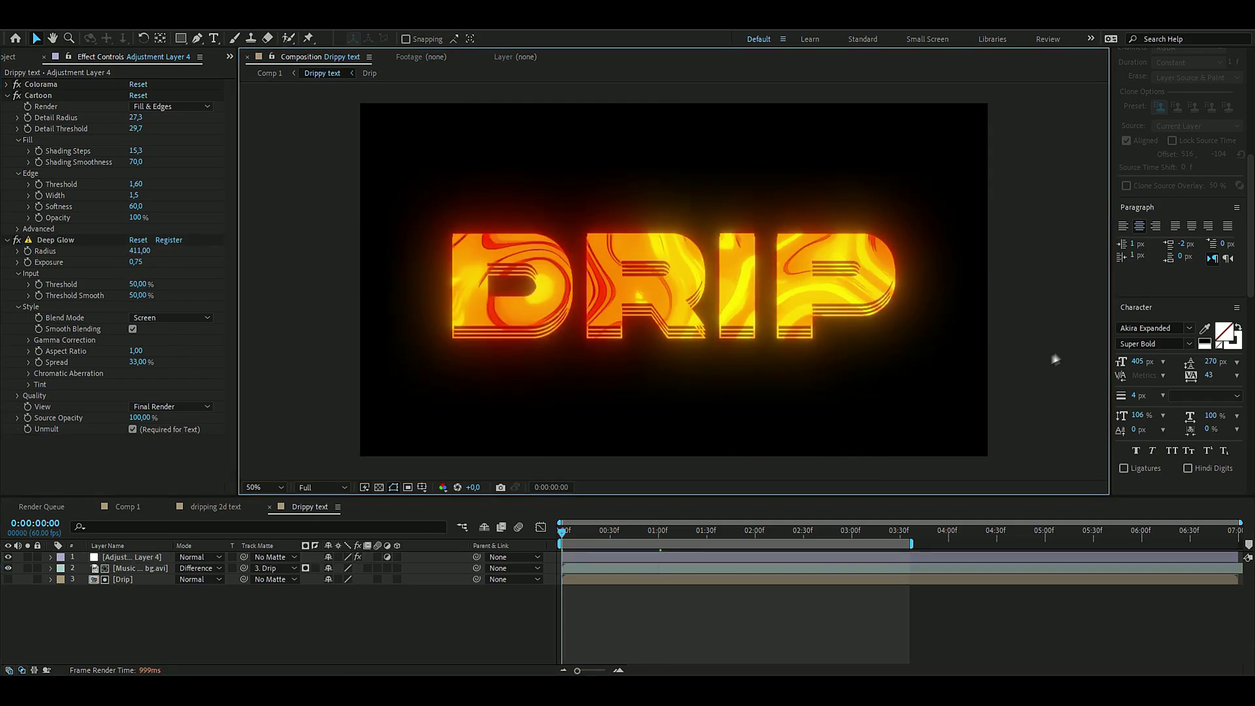